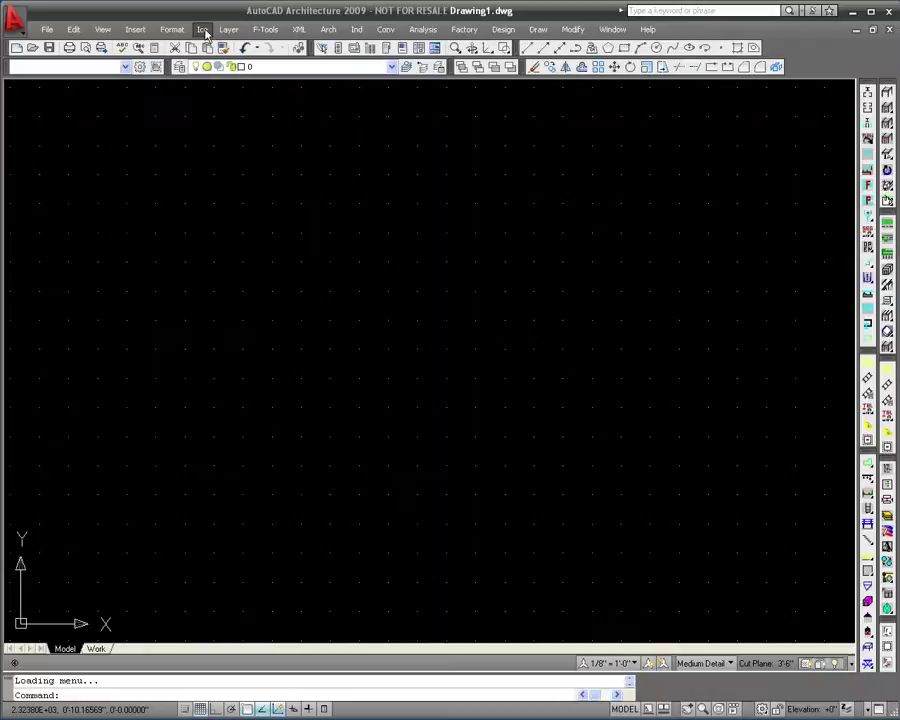
Start the In Context Editor and log in to Teamcenter with the user ID and account password
click(204, 31)
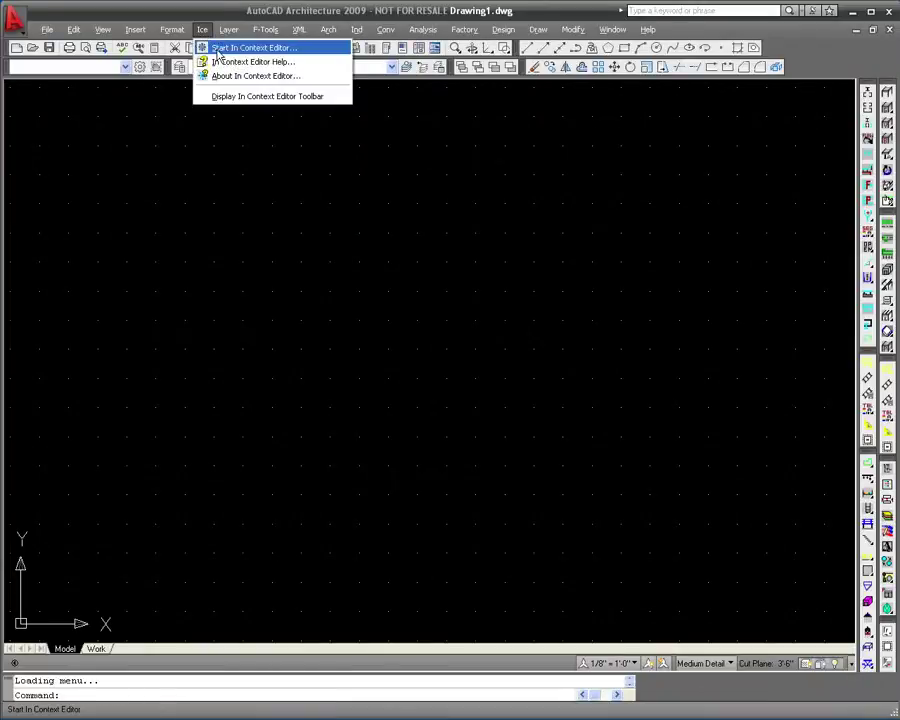
click(218, 49)
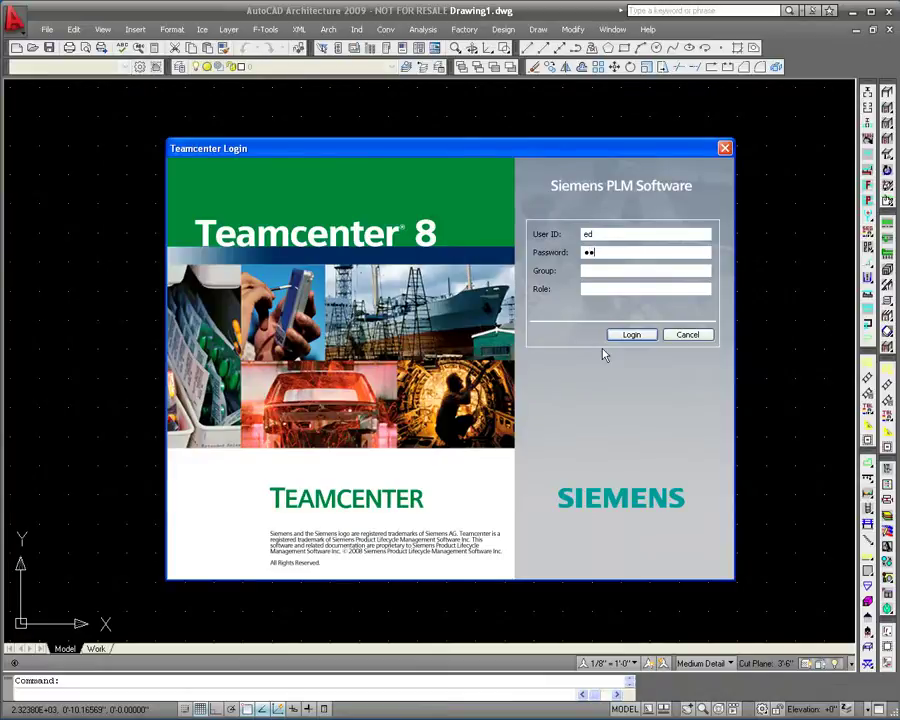
click(629, 335)
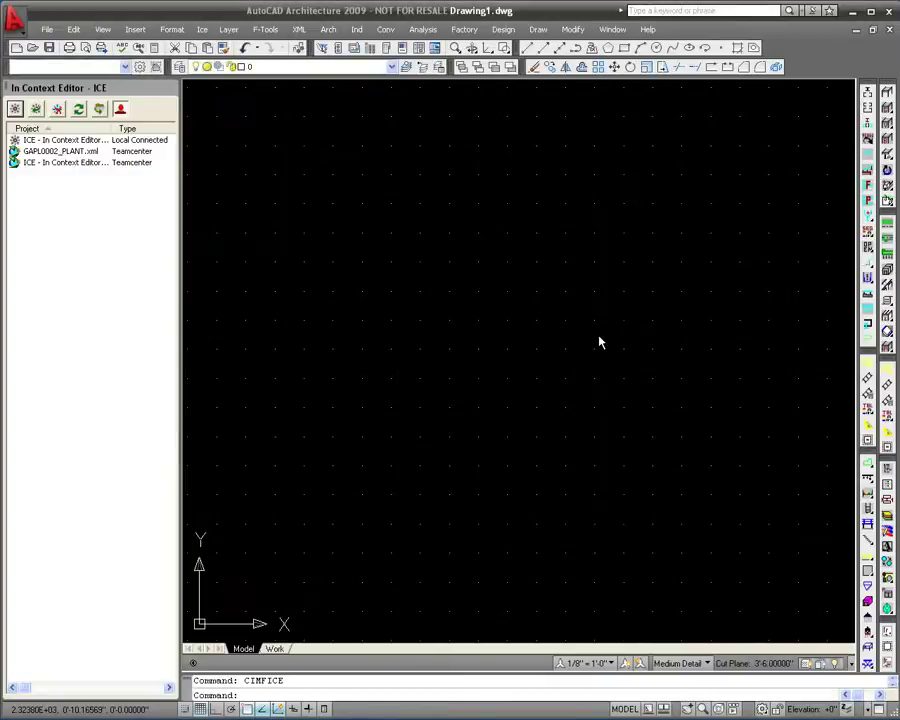
Widen the project list and open the Teamcenter project GAPL0002_PLANT.xml, dismissing the loading status
click(65, 155)
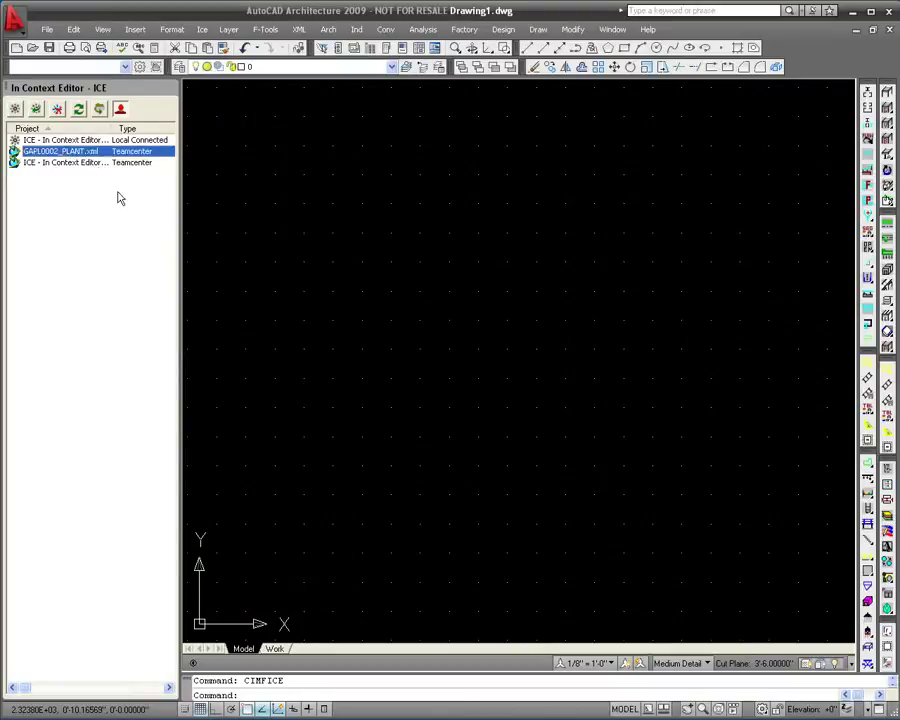
drag(180, 236, 249, 236)
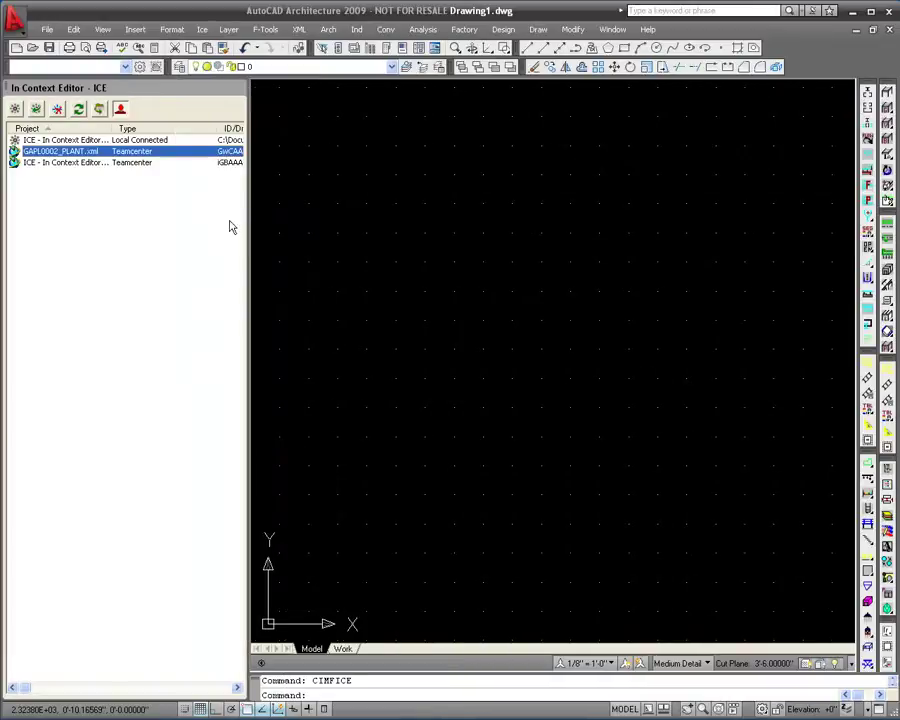
double_click(73, 152)
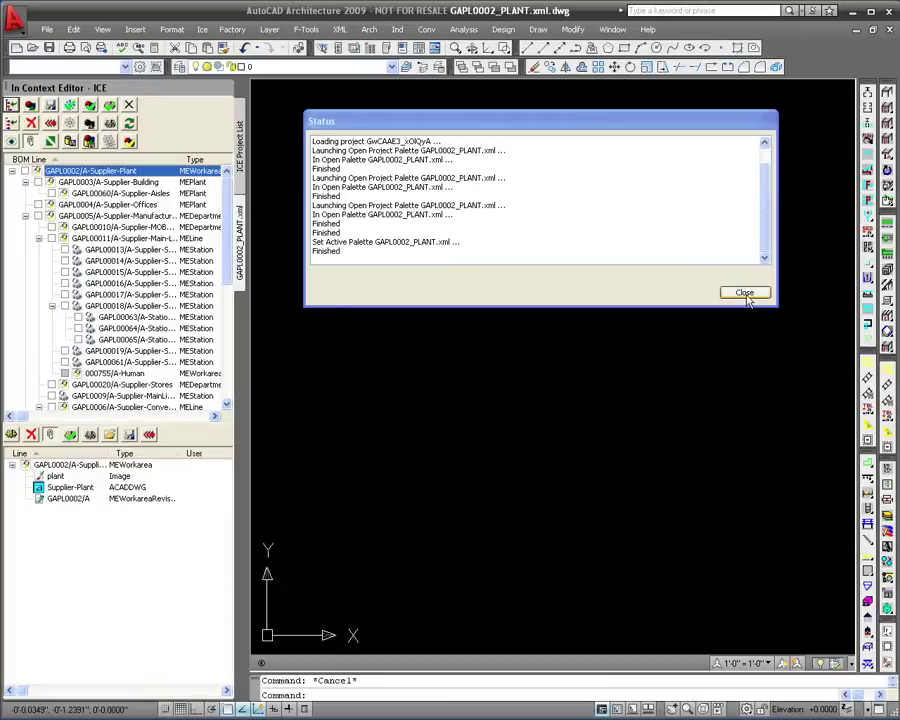
click(745, 294)
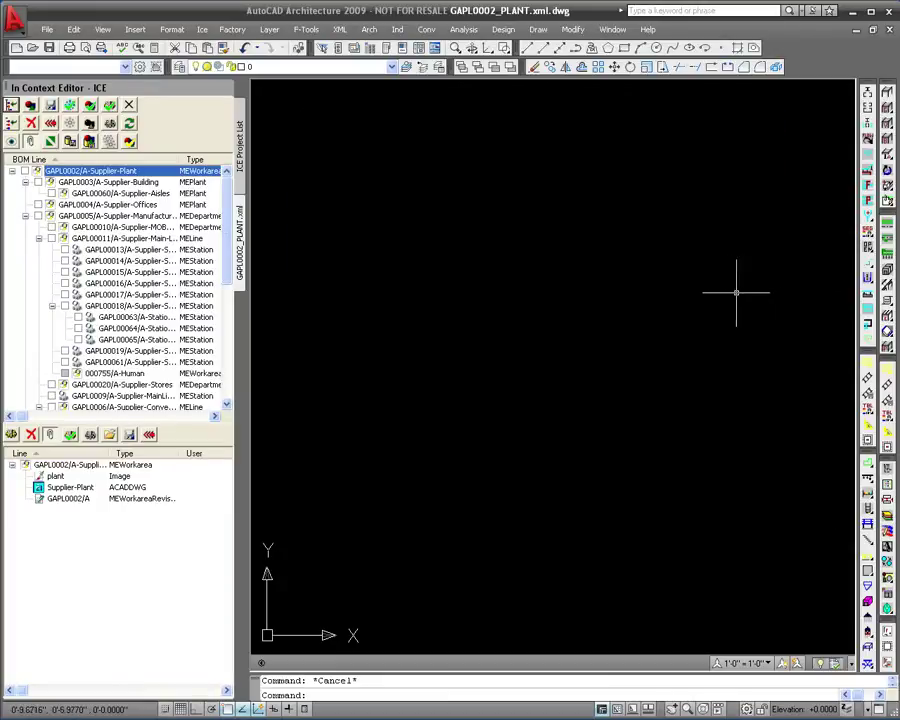
Load the layouts of the whole GAPL0002/A-Supplier-Plant structure and fit the plant in the drawing view
click(25, 172)
right_click(386, 172)
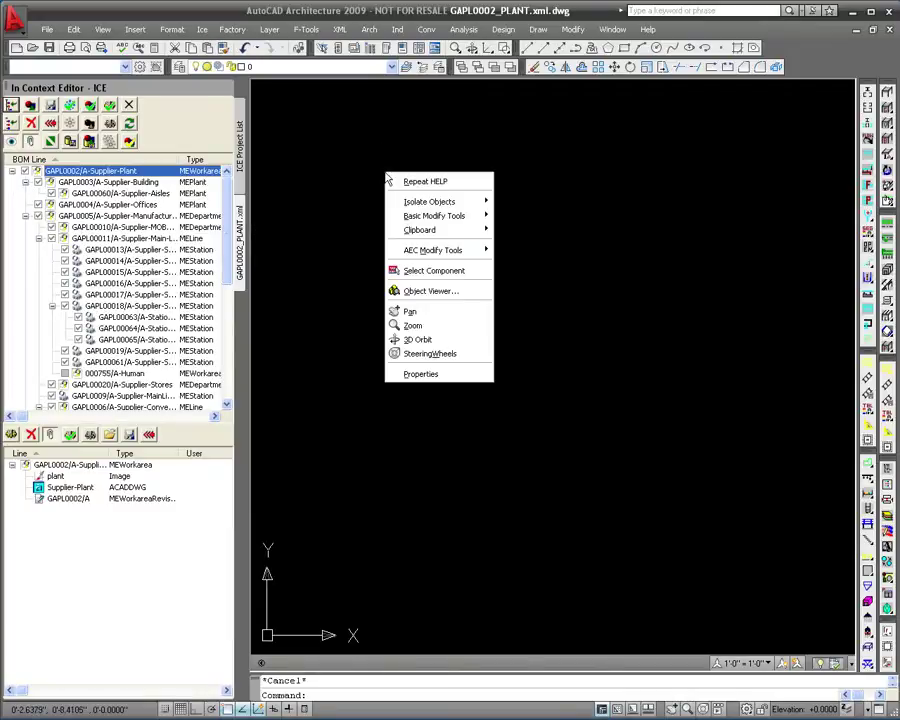
click(412, 326)
right_click(391, 258)
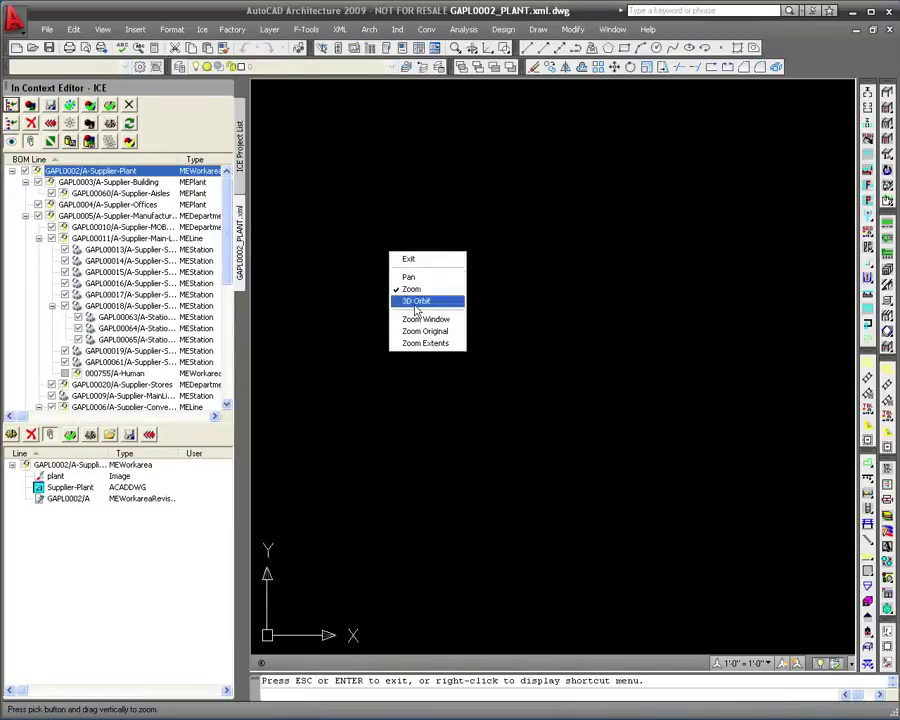
click(416, 346)
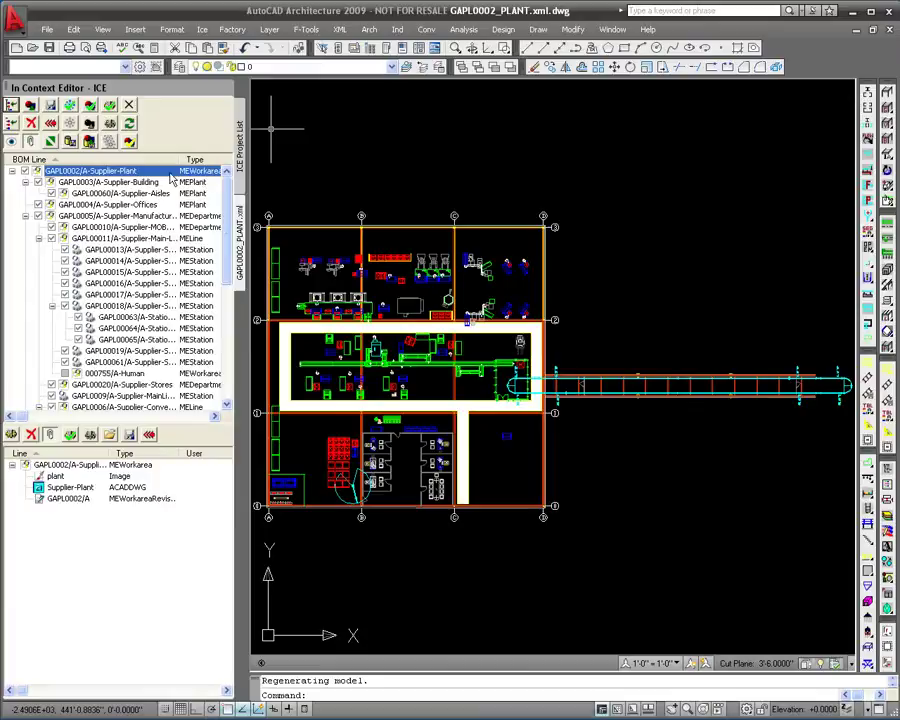
Check out the GAPL0005/A-Supplier-Manufacturing BOM line and dismiss the status report
click(124, 216)
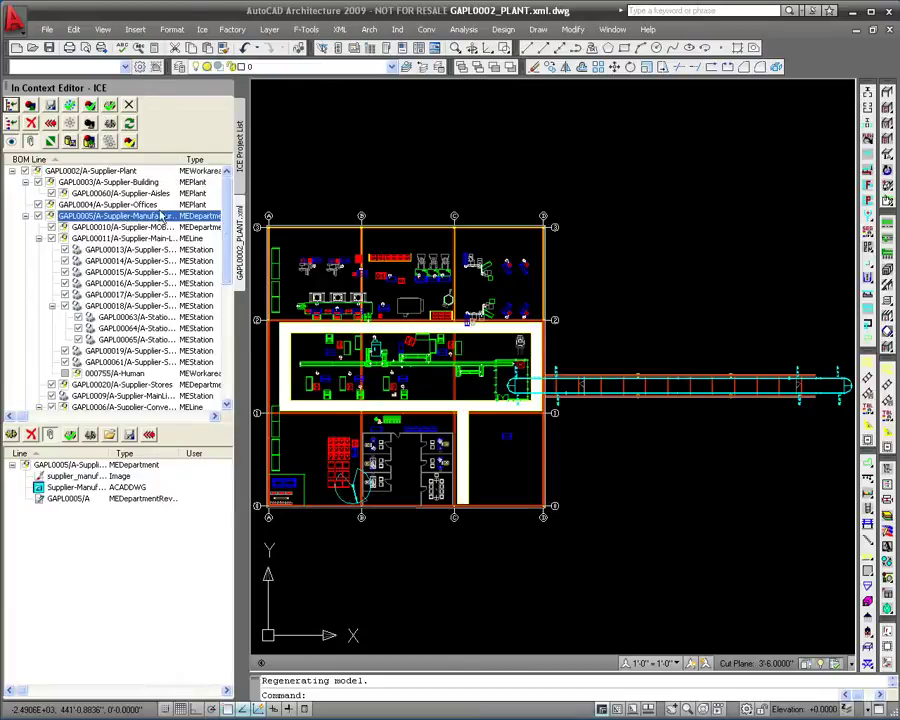
click(90, 106)
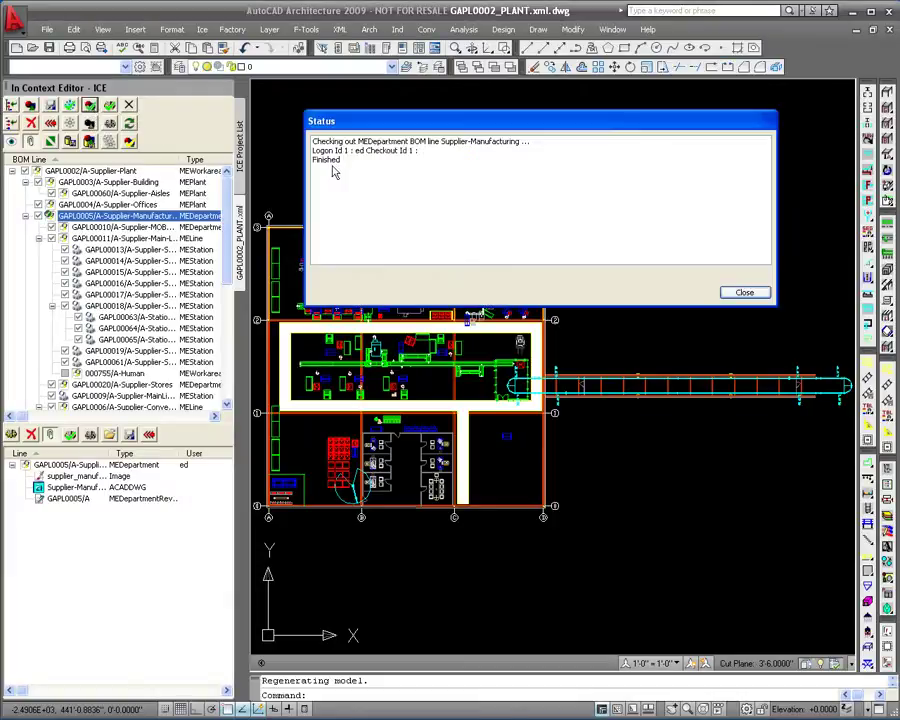
click(744, 292)
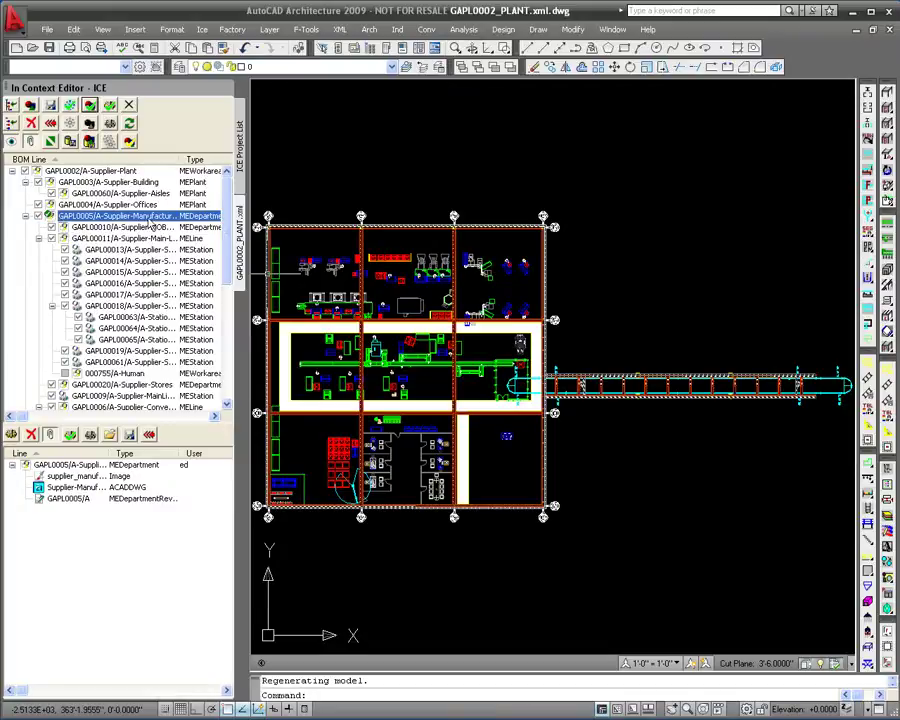
key(Escape)
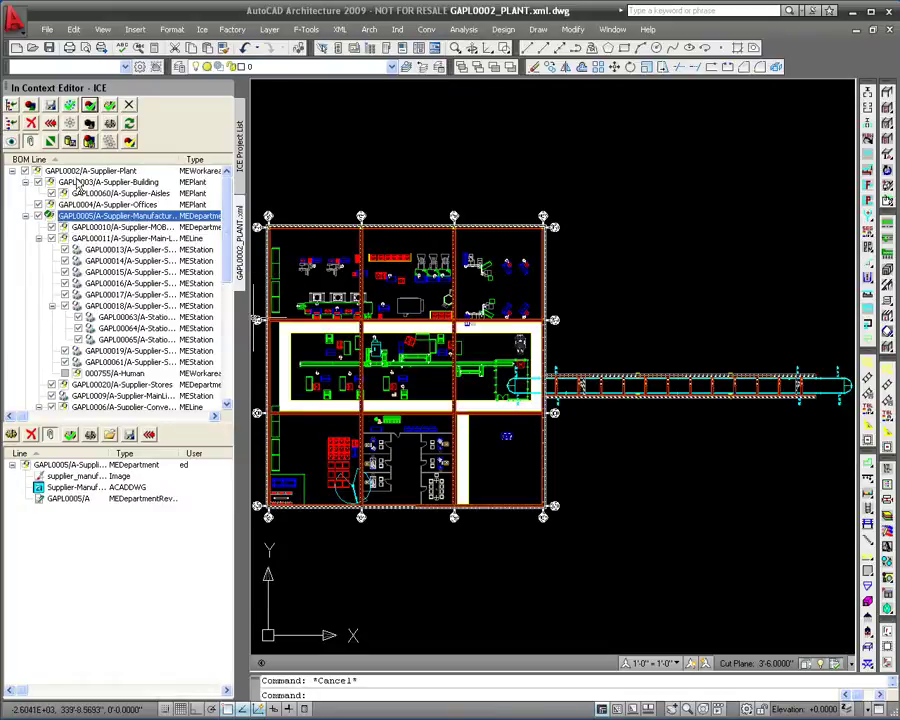
Add an MEWorkarea BOM line named Robot under Supplier-Manufacturing, creating Robot.dwg in the temp folder as its attachment
right_click(90, 216)
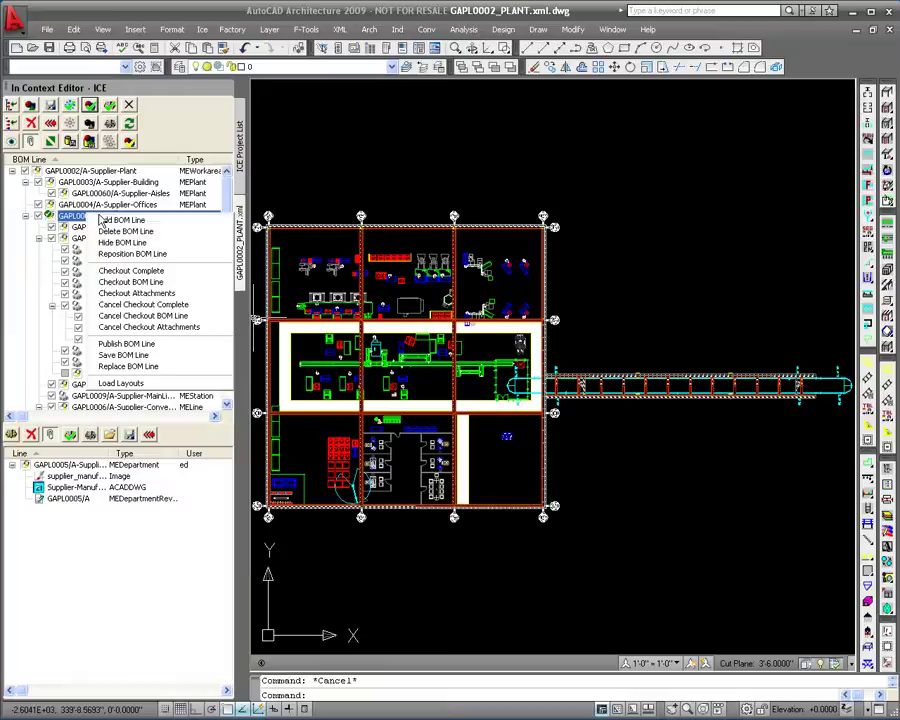
click(116, 220)
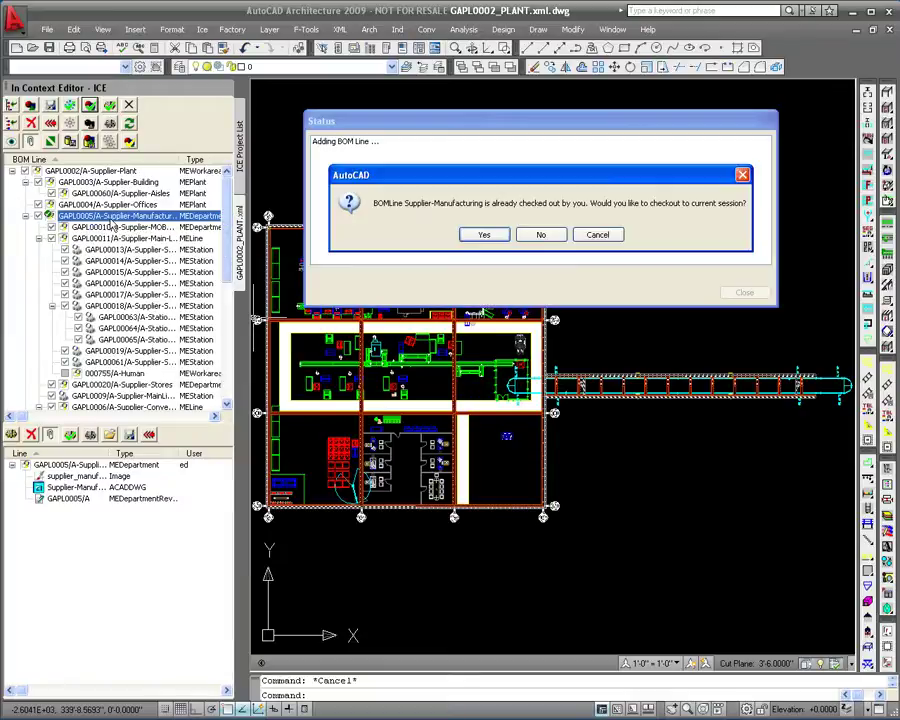
click(484, 235)
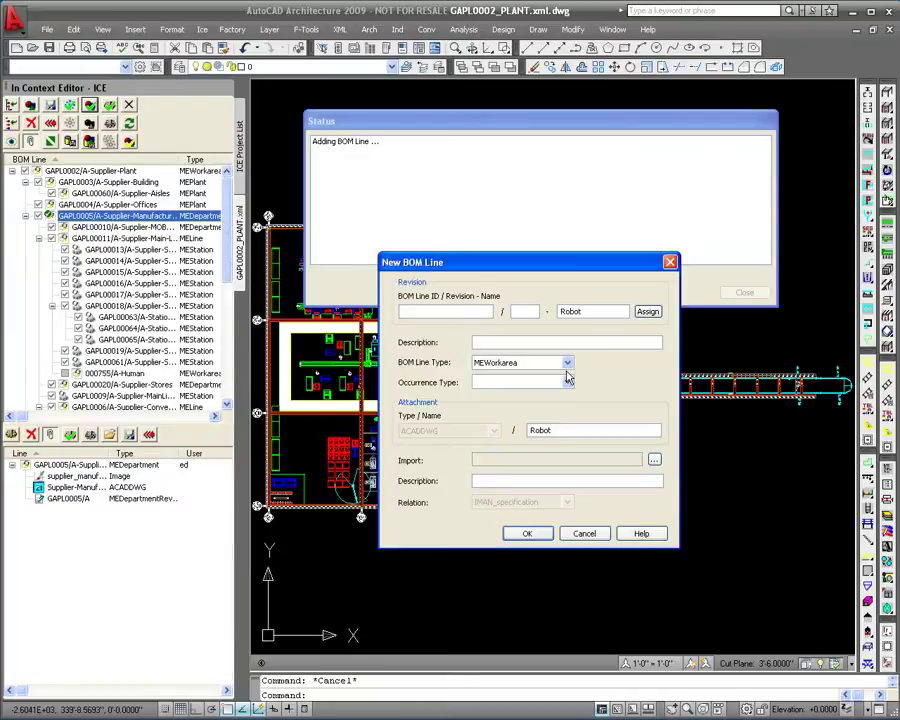
click(654, 459)
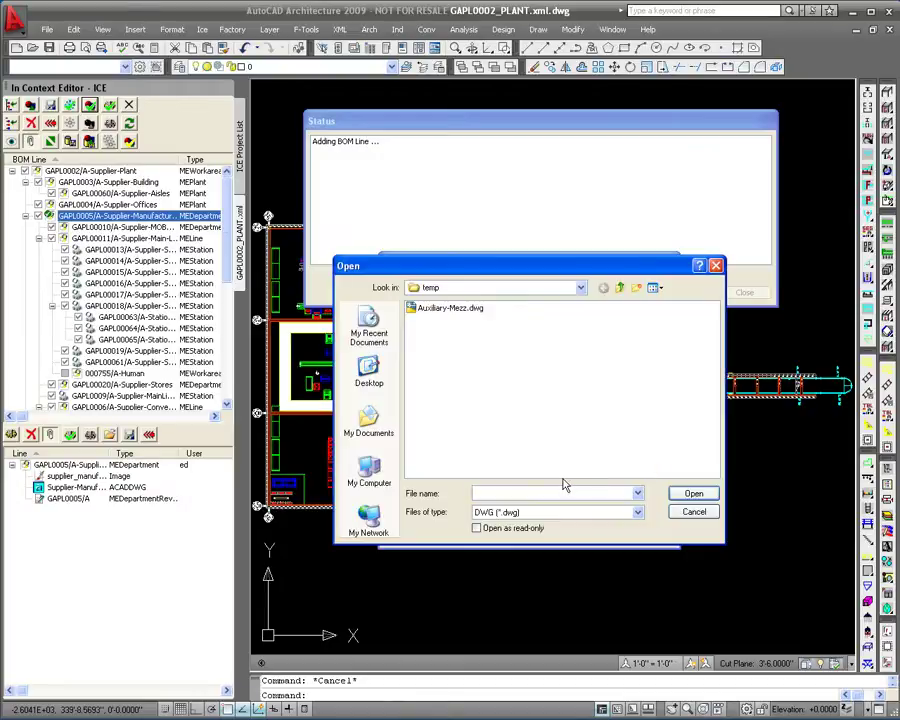
text(Ro)
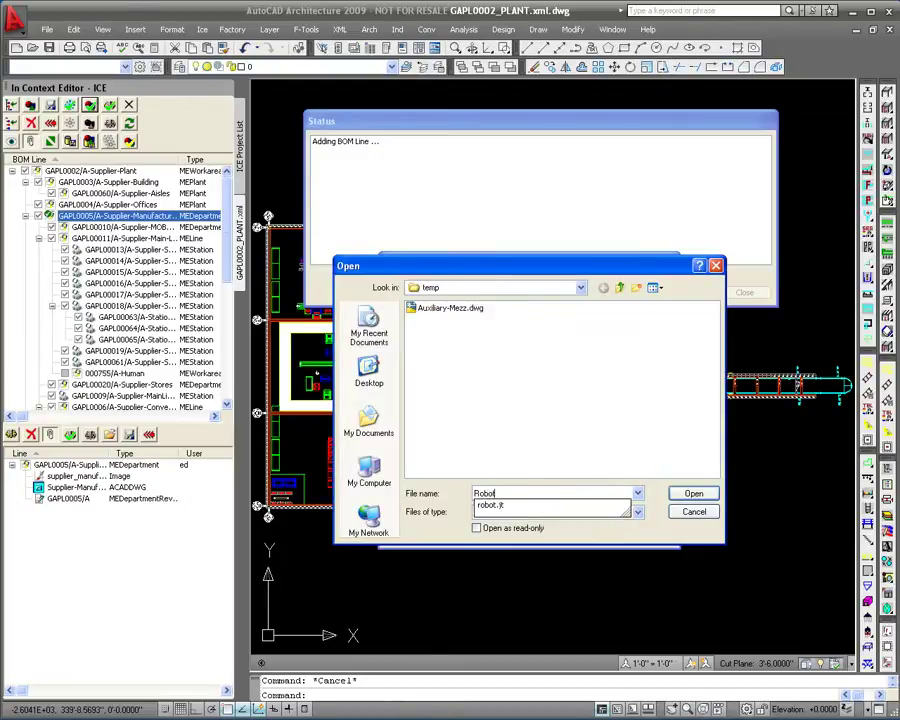
text(bot)
click(692, 493)
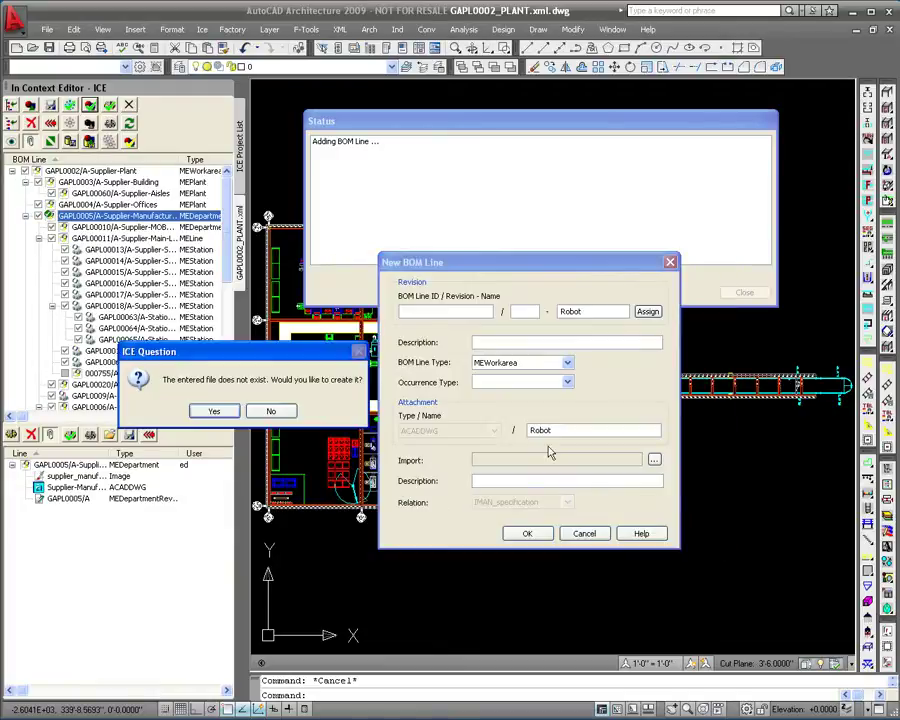
click(215, 411)
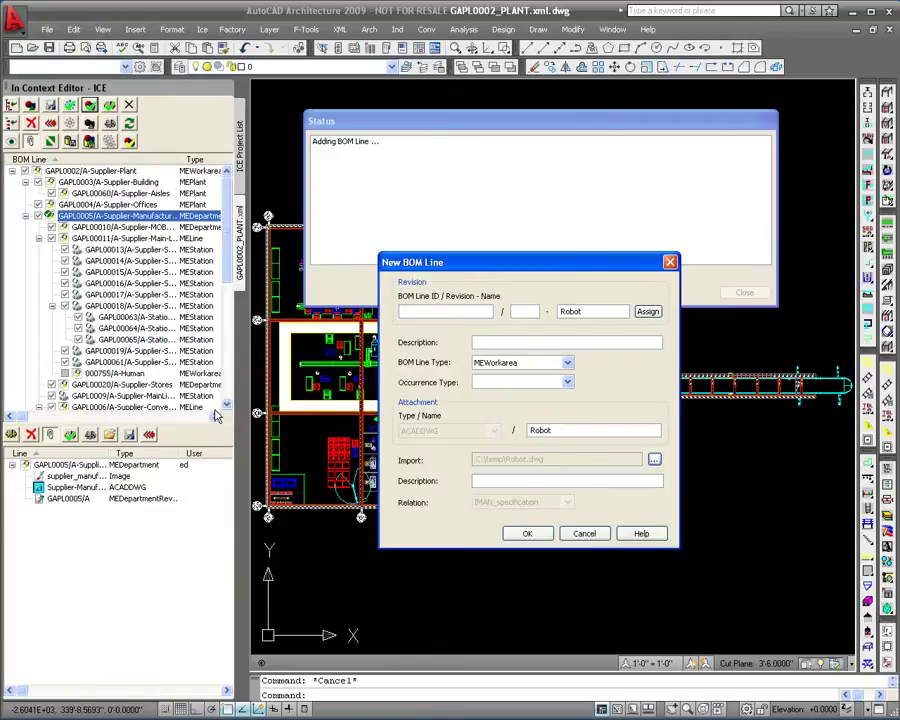
click(527, 533)
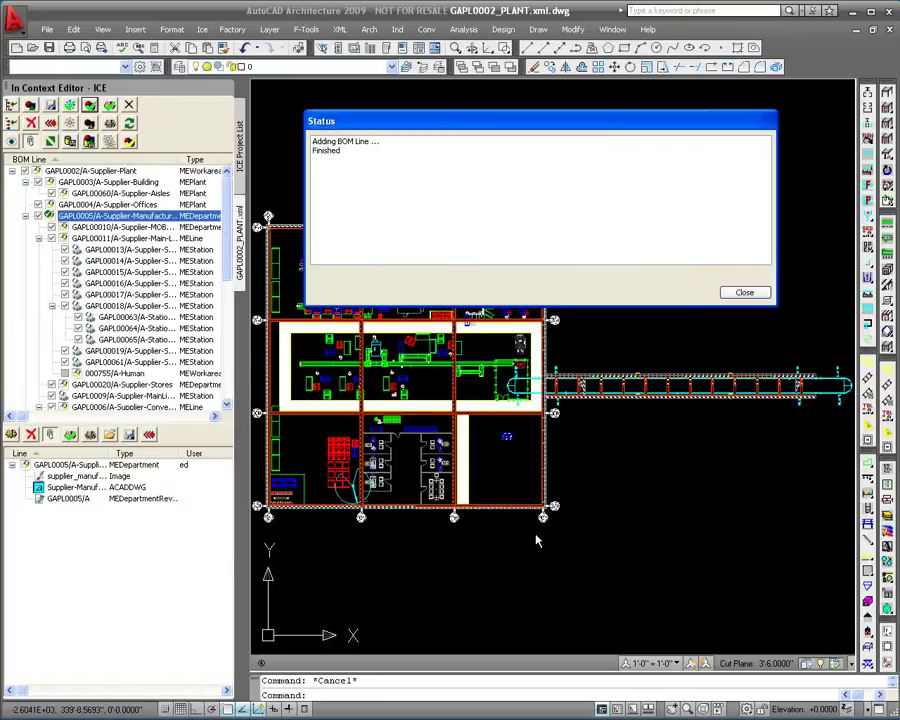
click(744, 292)
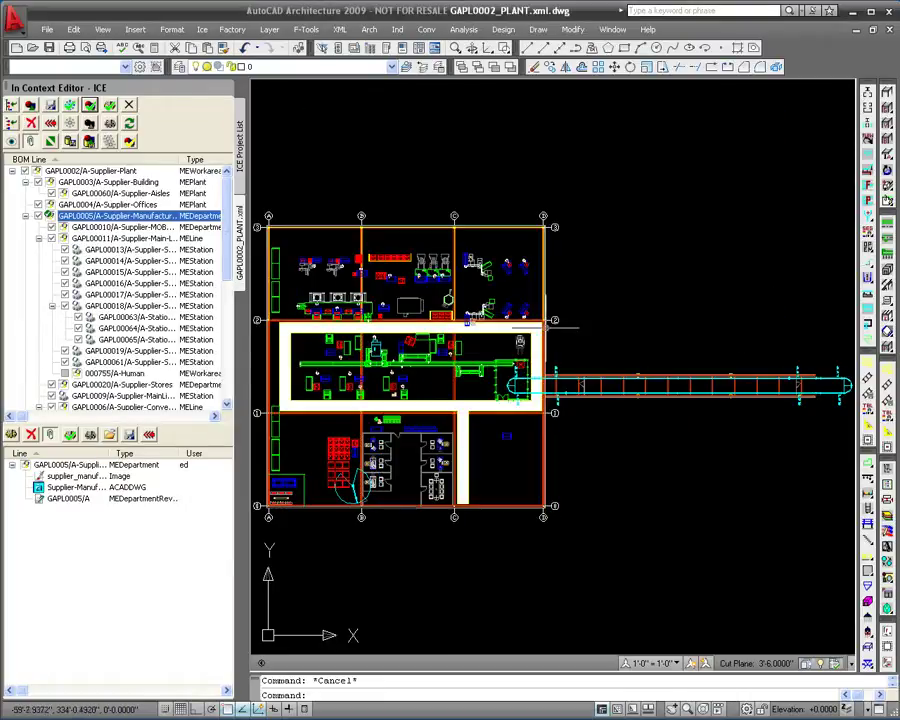
scroll(162, 200, down, 4)
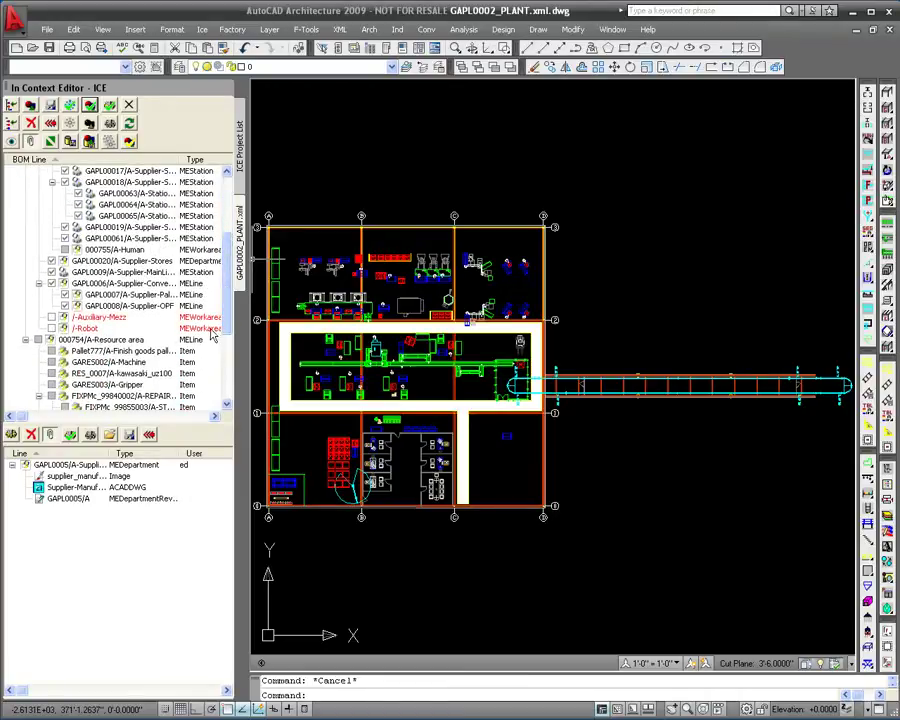
scroll(200, 280, up, 3)
click(159, 192)
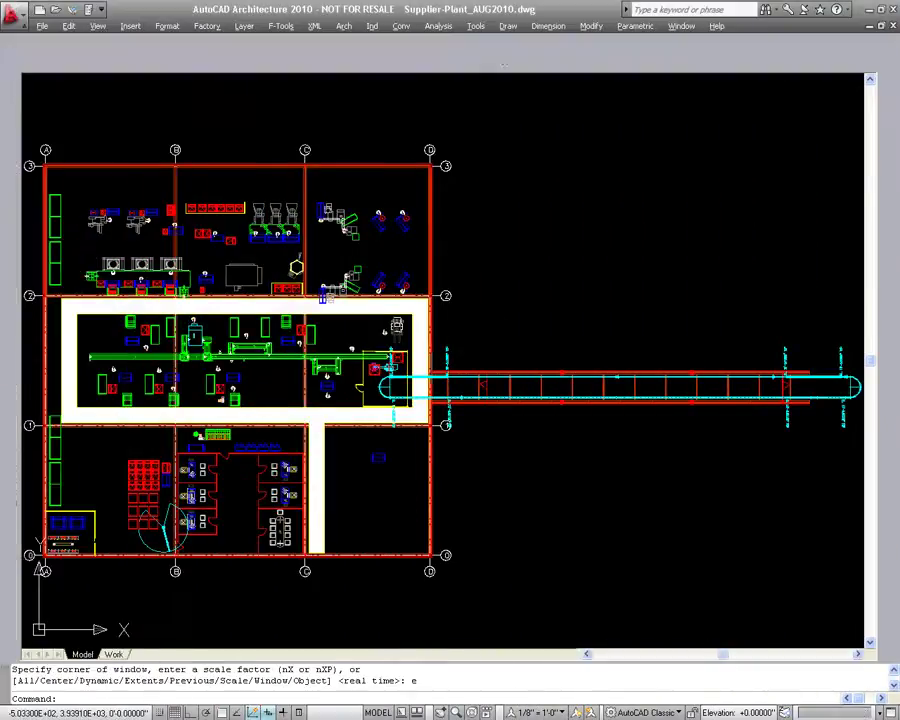
Place a rectangular metal-grate mezzanine, 15' high without supports, across the upper part of the bay between grids C–D and 0–1
text(z)
key(Return)
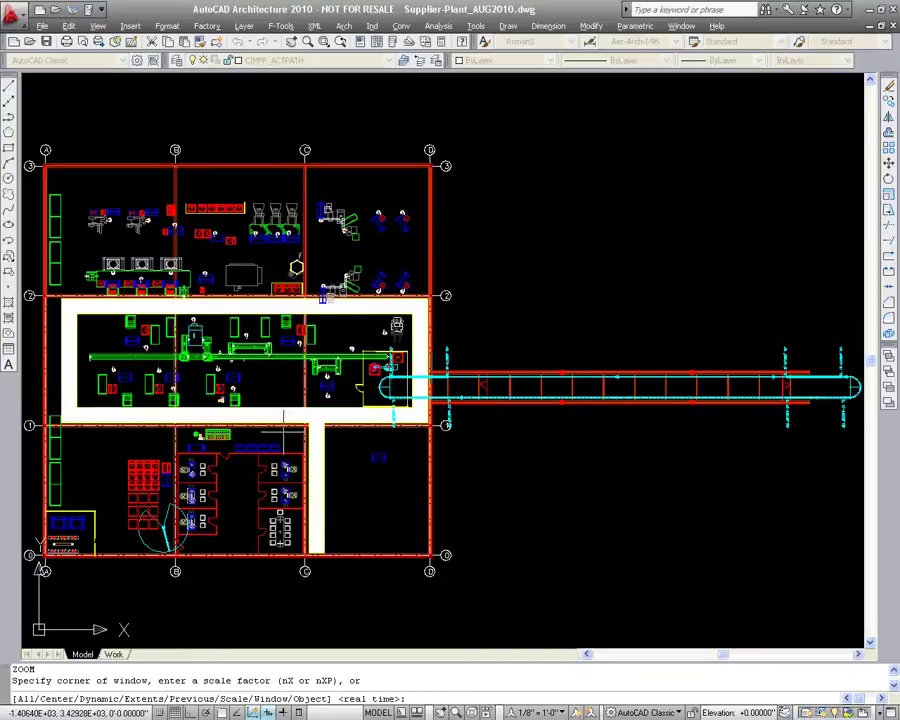
click(297, 403)
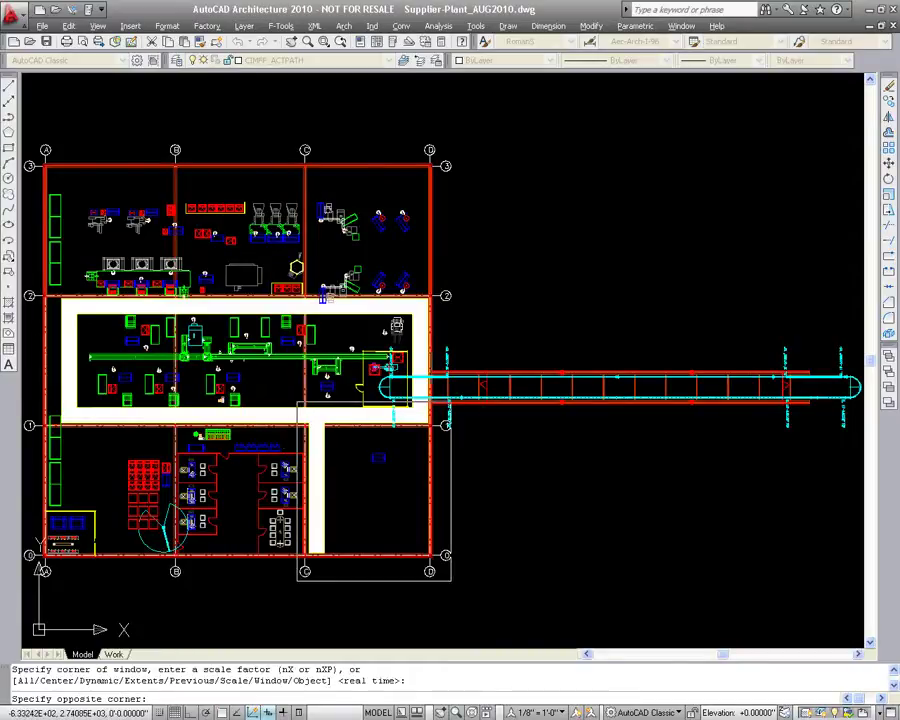
click(455, 583)
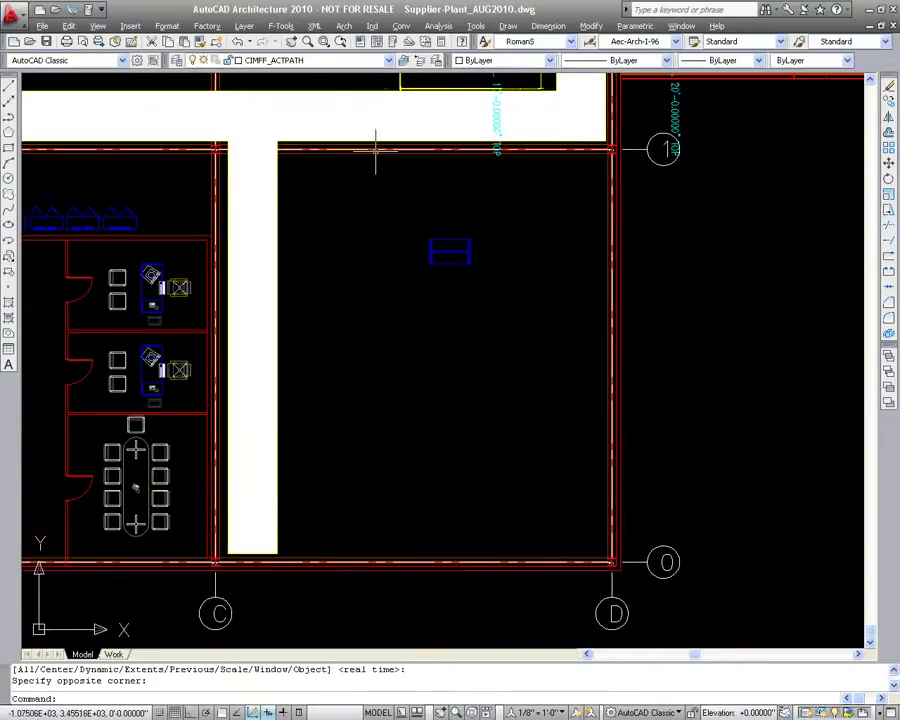
click(371, 26)
mouse_move(415, 119)
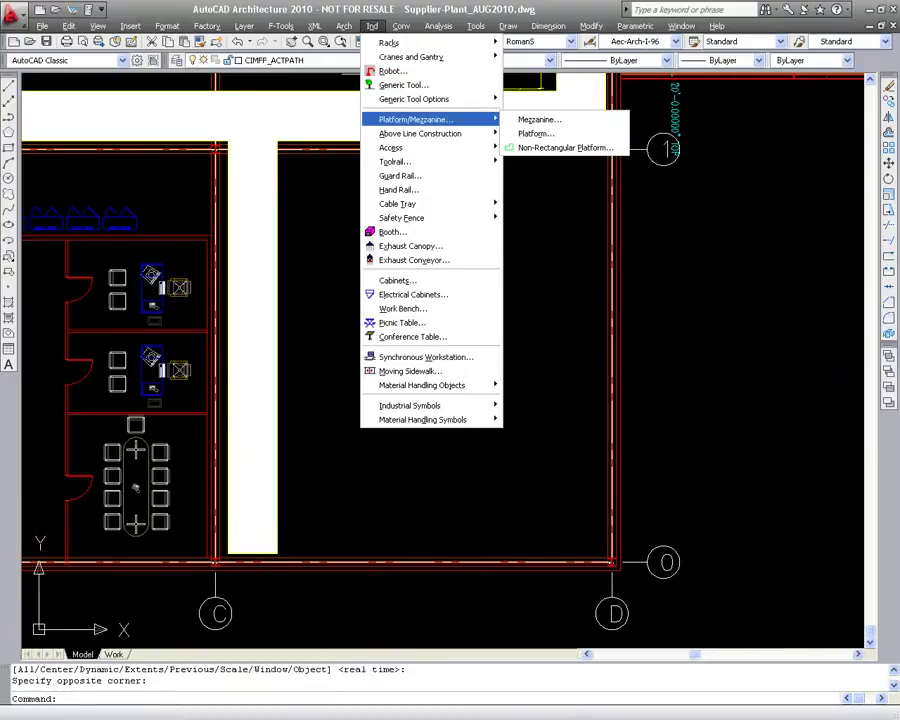
click(570, 117)
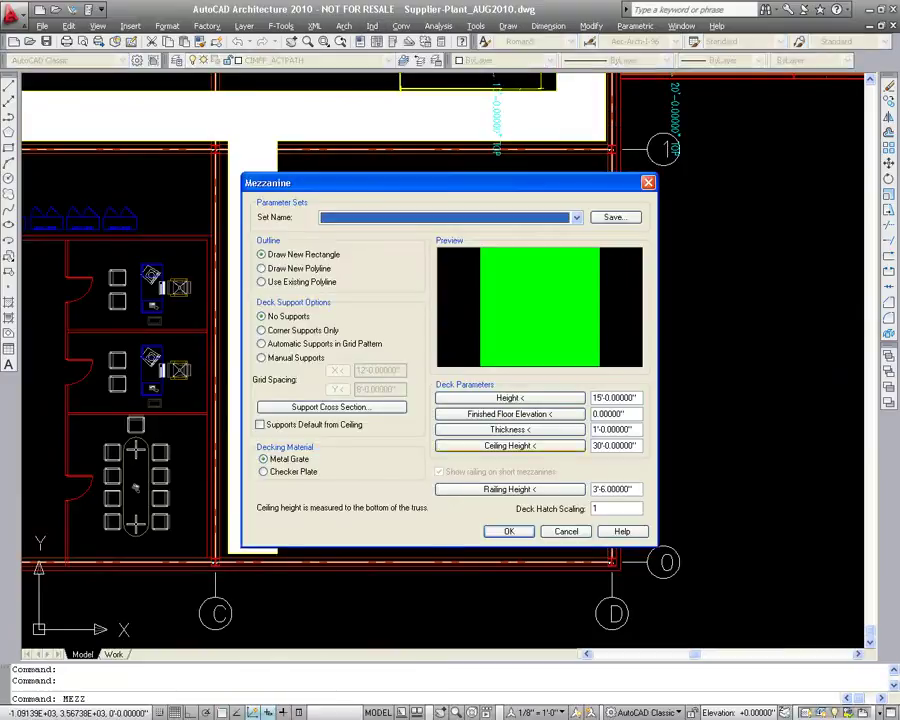
click(505, 532)
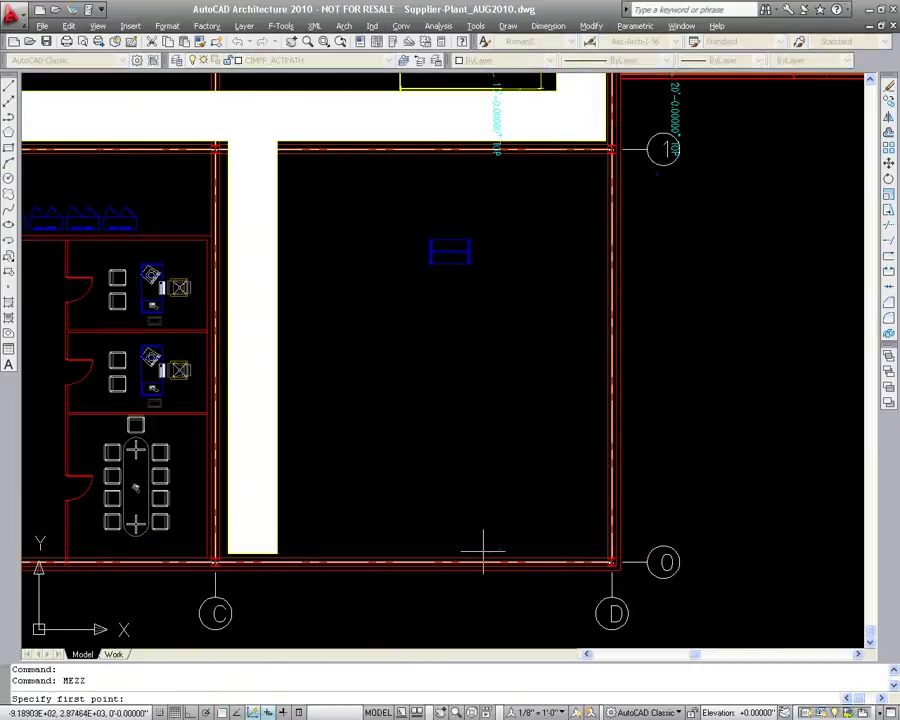
click(281, 157)
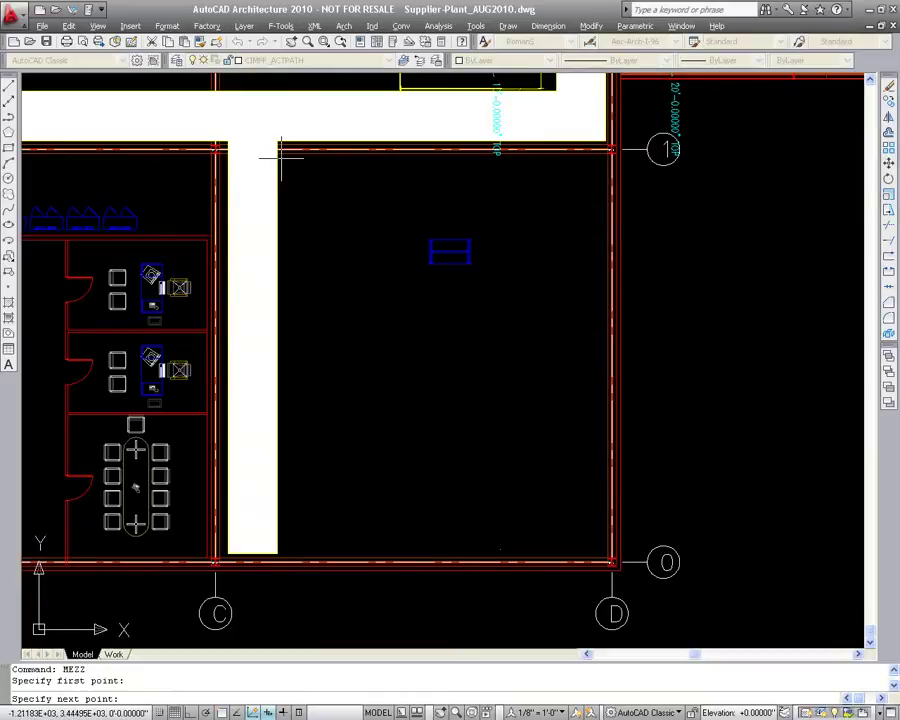
click(605, 285)
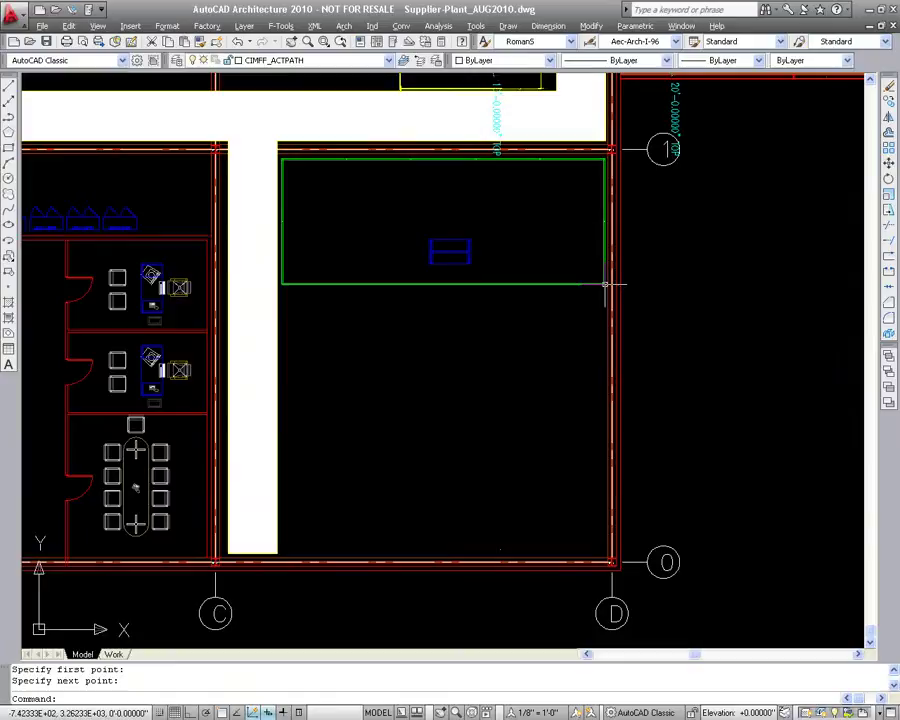
Add a 16-stair stairway starting at 15' elevation to the mezzanine's lower edge, near its right-hand corner
click(540, 284)
right_click(540, 283)
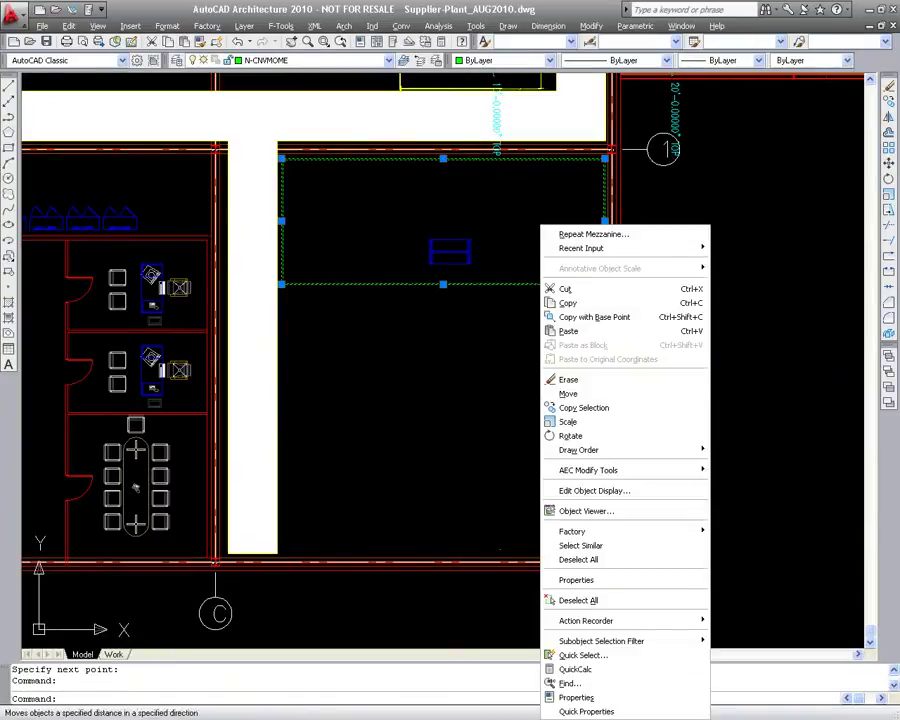
mouse_move(572, 531)
click(740, 375)
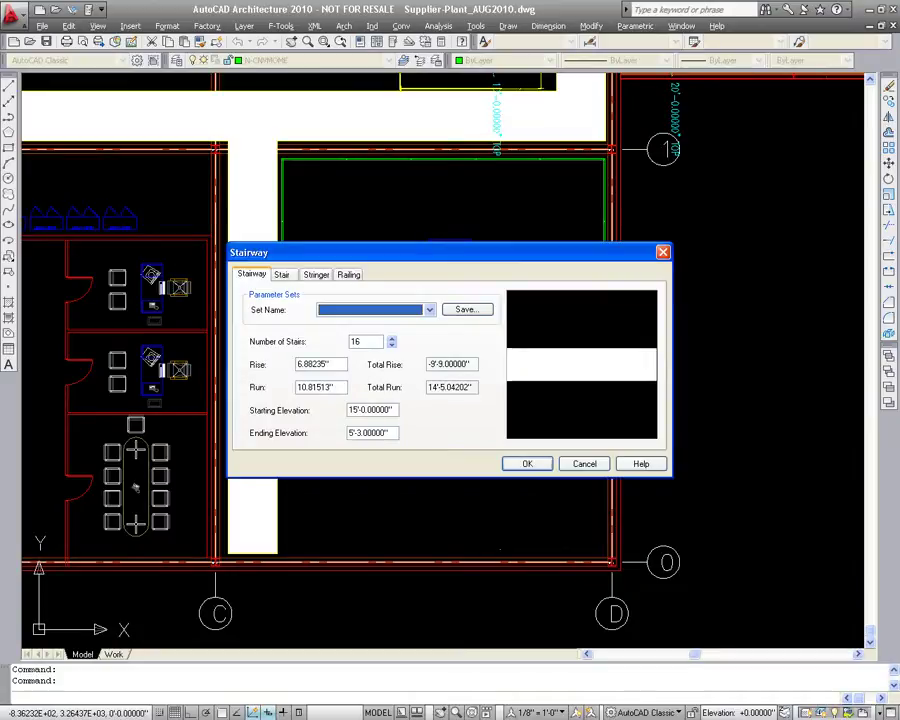
click(582, 364)
scroll(582, 364, down, 6)
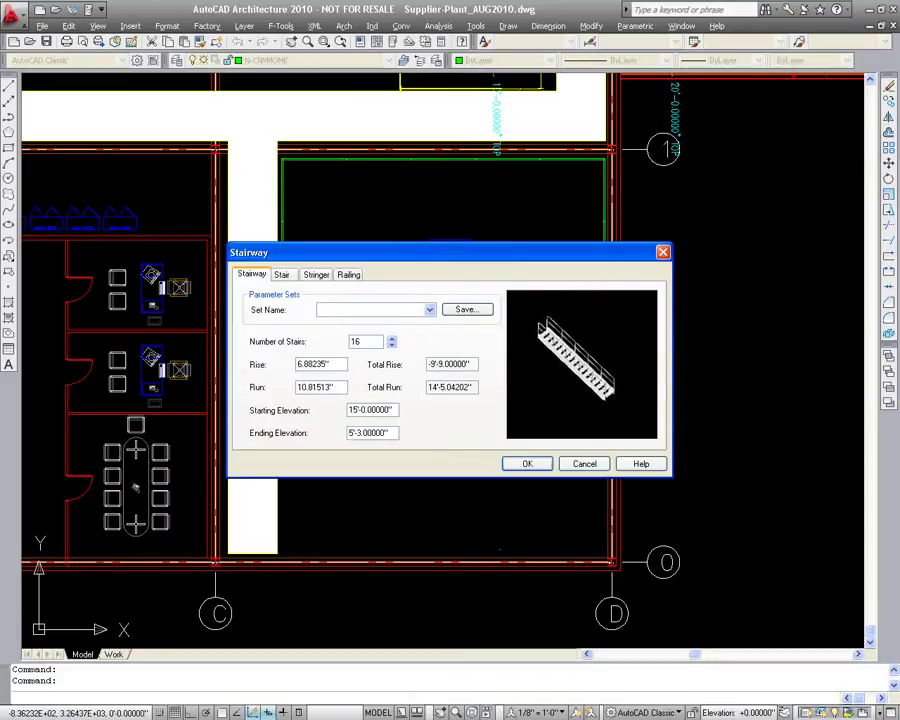
click(527, 464)
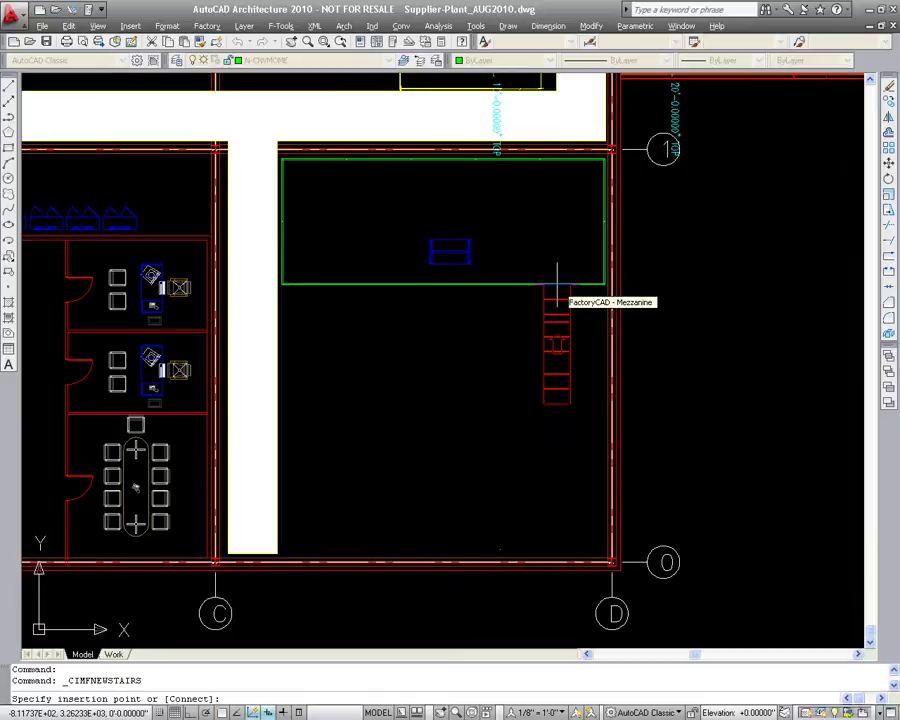
click(557, 286)
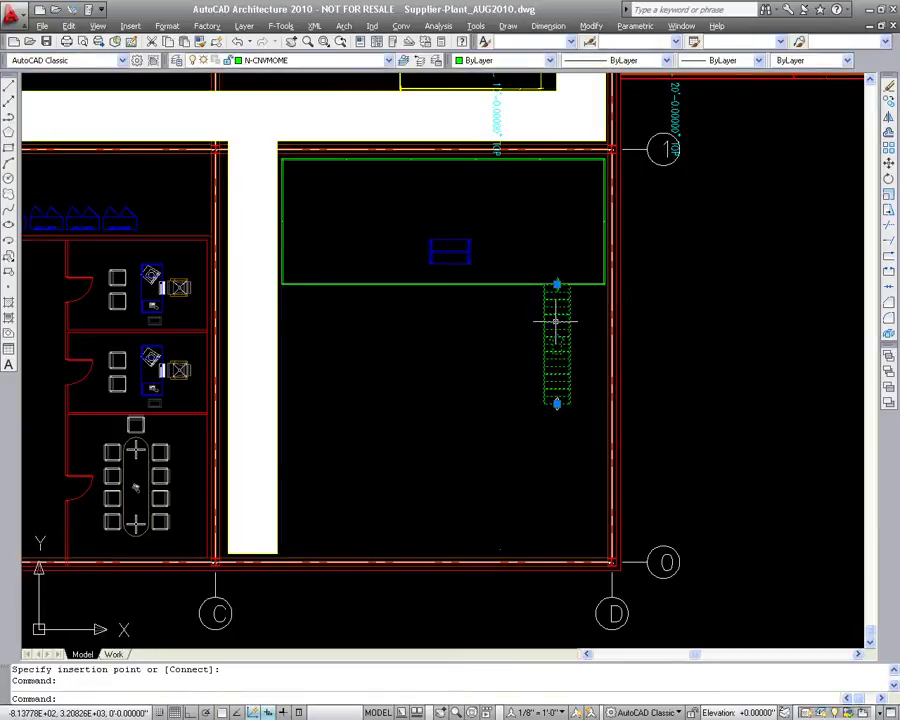
Shorten the stairway attached to the mezzanine by reducing its number of stairs to 10
right_click(556, 318)
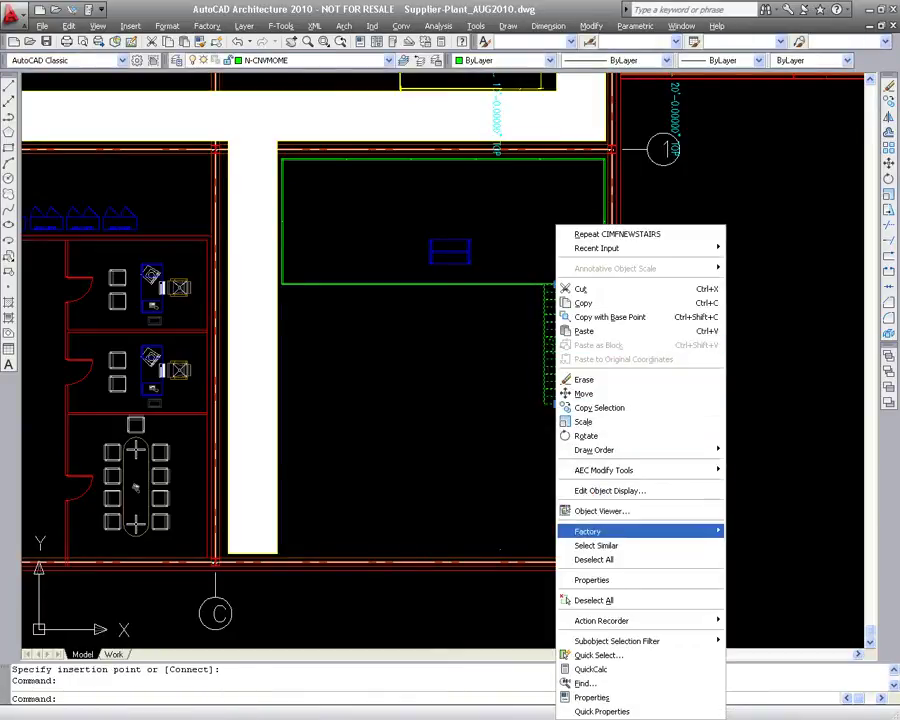
mouse_move(650, 531)
click(753, 530)
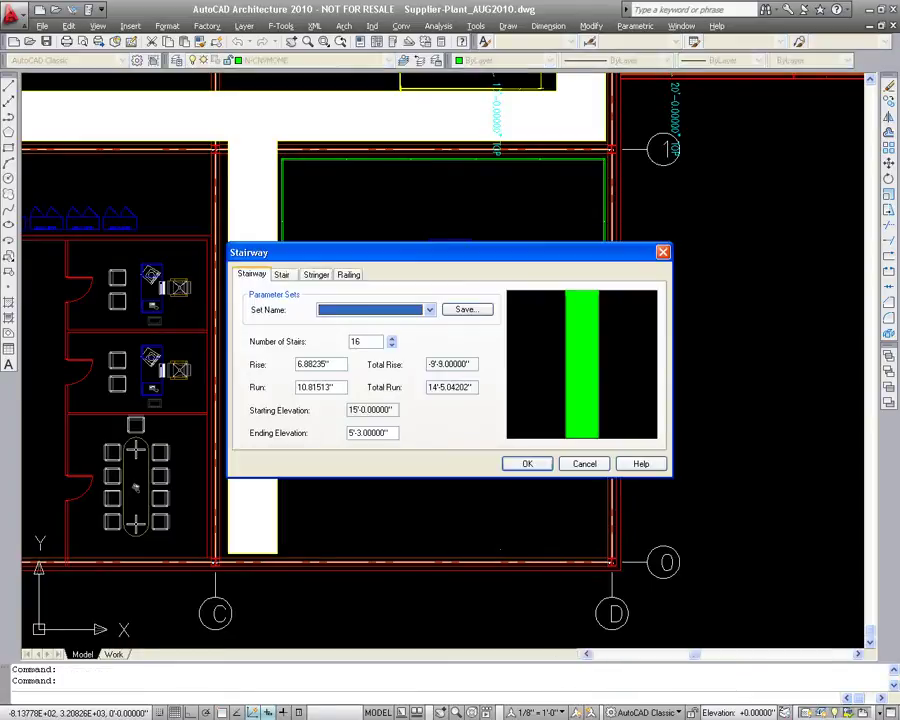
click(392, 345)
click(392, 345)
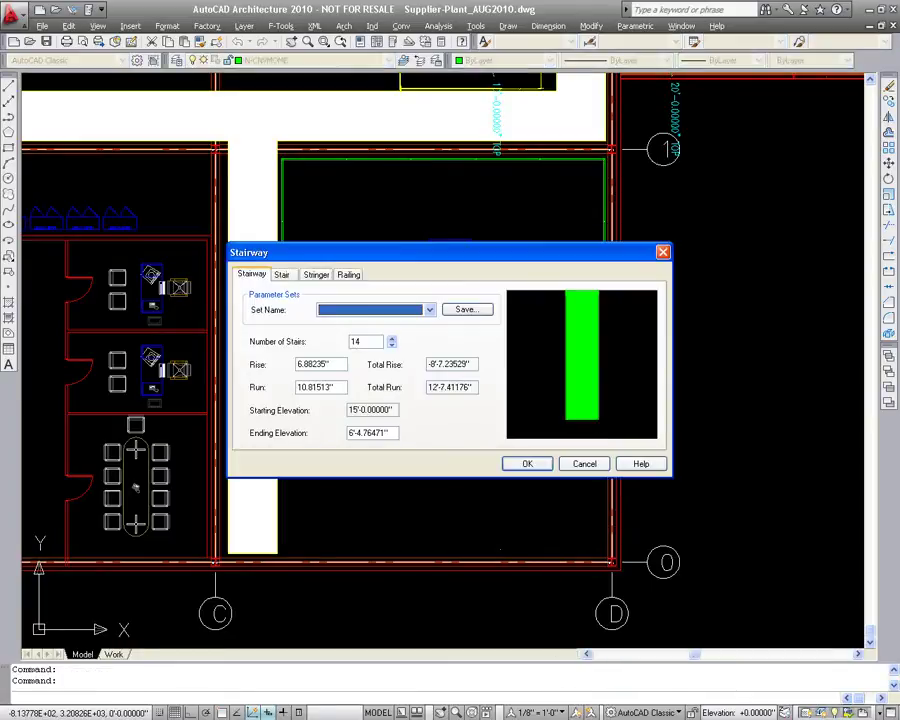
click(392, 345)
click(392, 345)
click(392, 345)
click(392, 345)
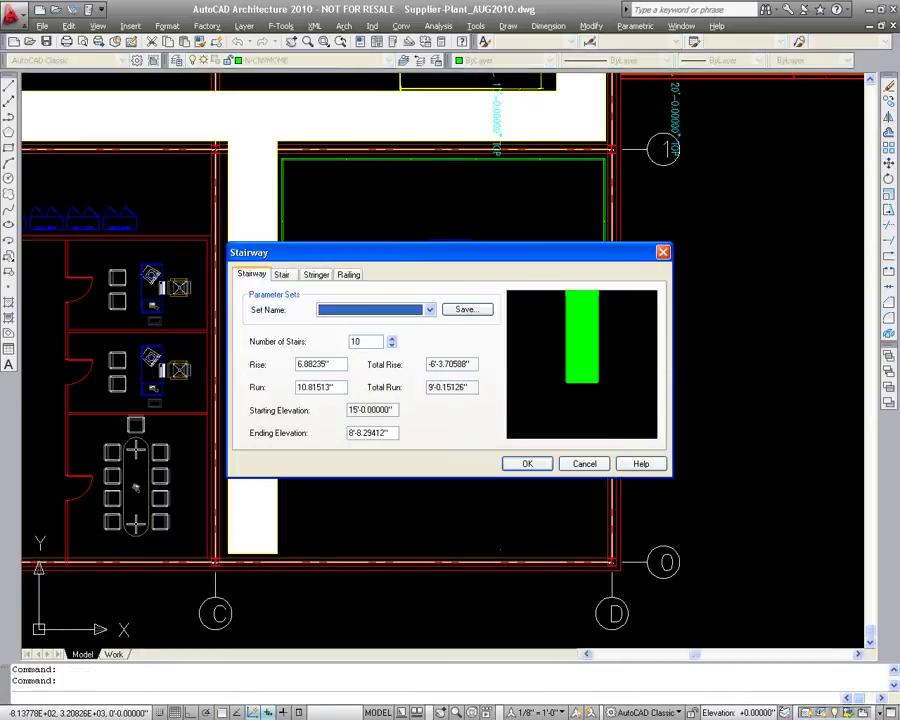
click(527, 463)
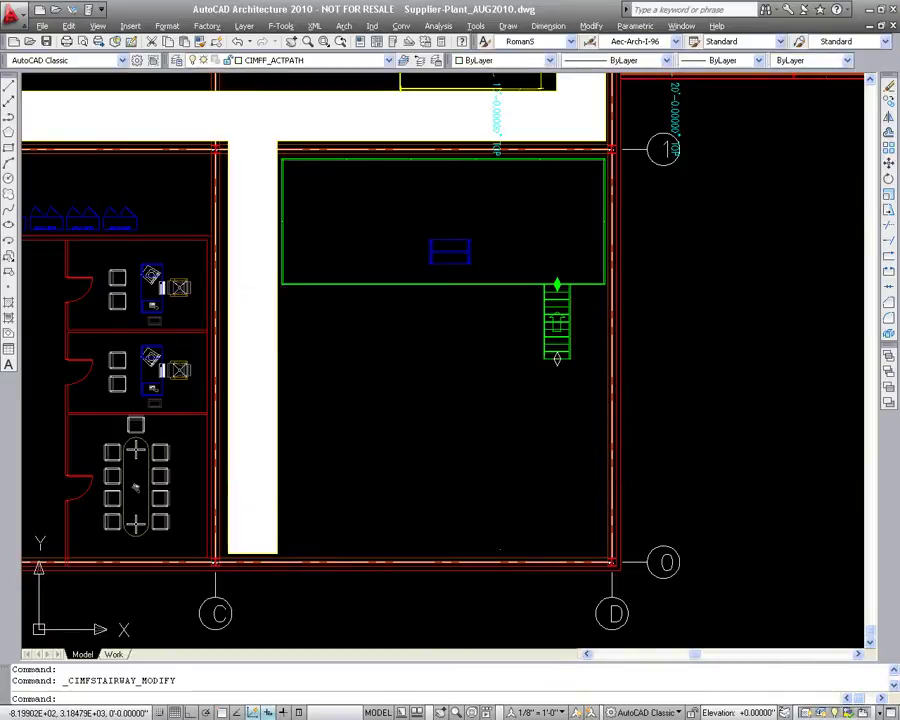
Add a square landing at the free lower end of the 10-stair stairway
right_click(552, 320)
mouse_move(583, 531)
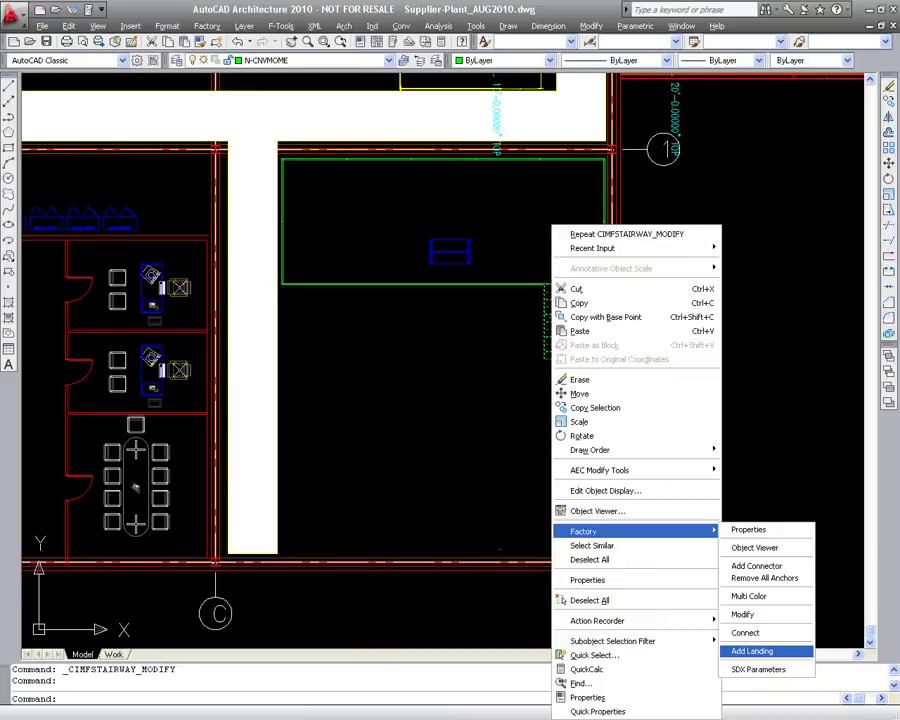
click(752, 651)
click(553, 370)
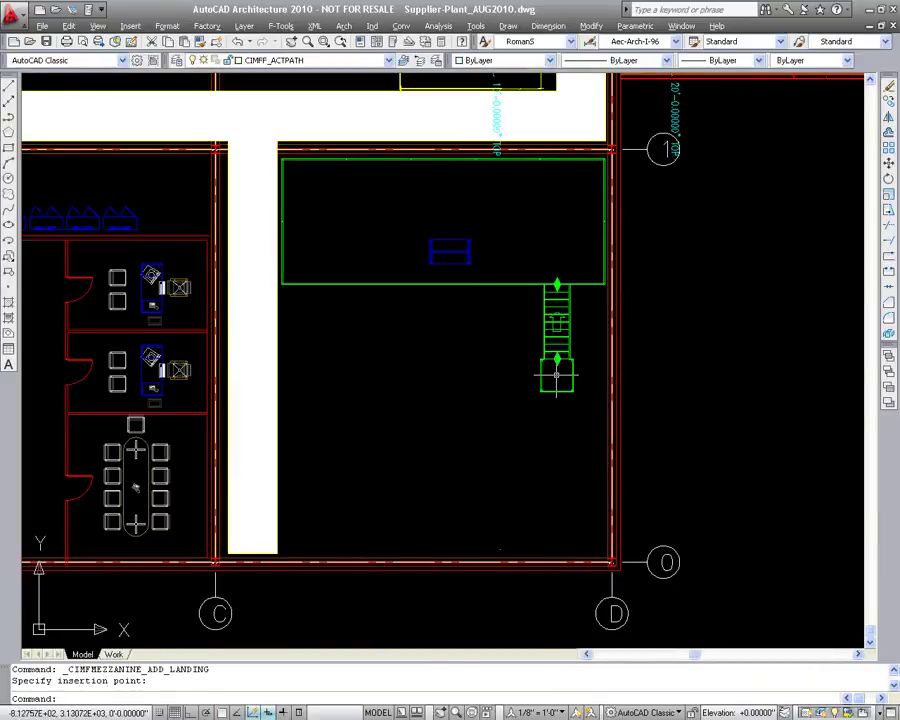
Stretch the landing's right side toward the wall, roughly in line with the mezzanine's right edge
scroll(524, 455, up, 2)
scroll(524, 455, up, 1)
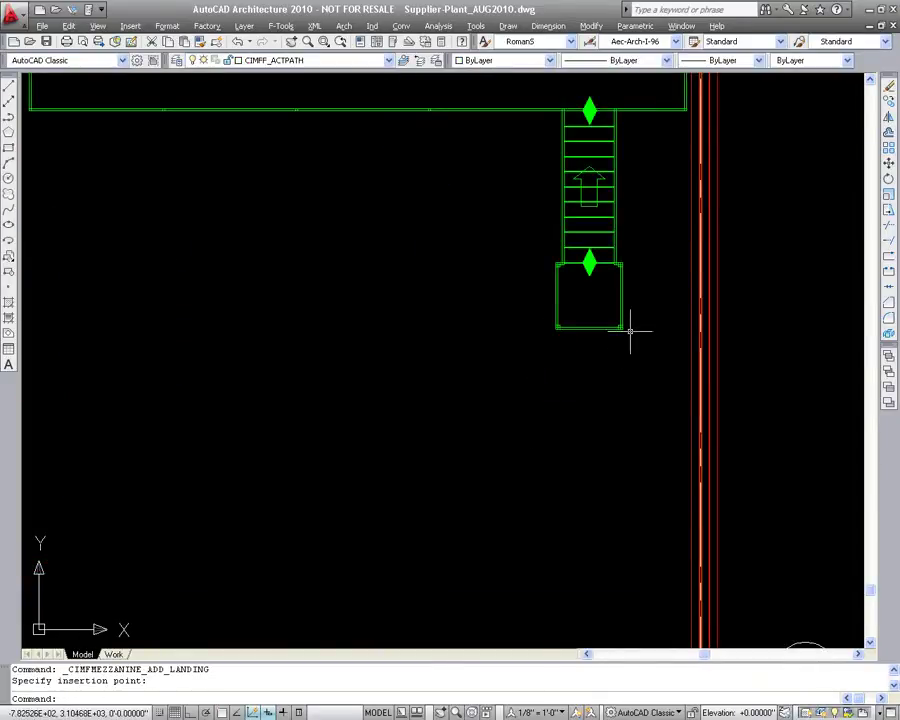
click(622, 297)
click(623, 295)
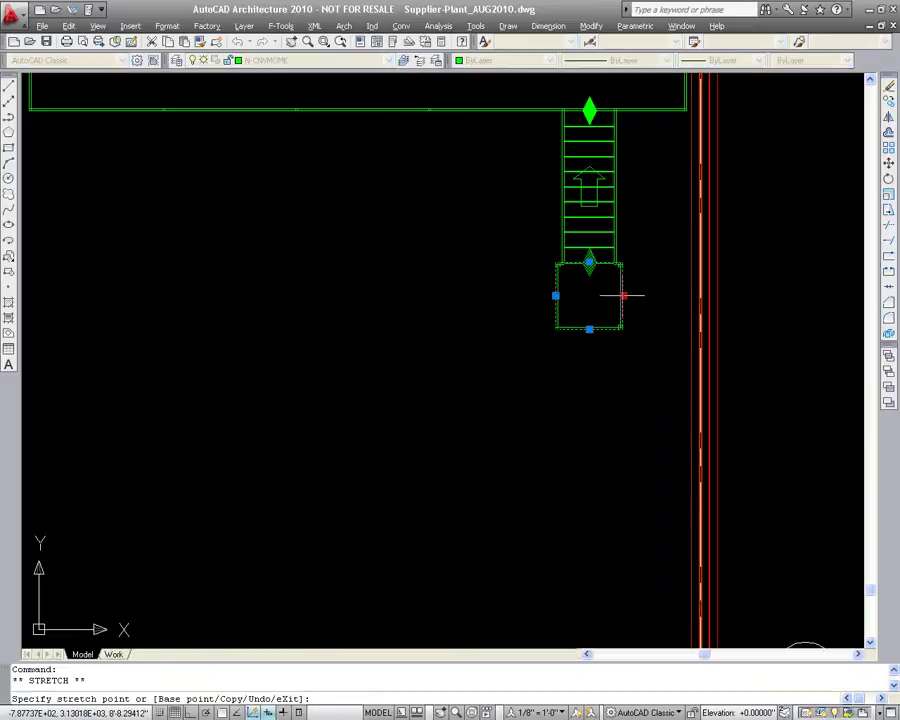
click(685, 294)
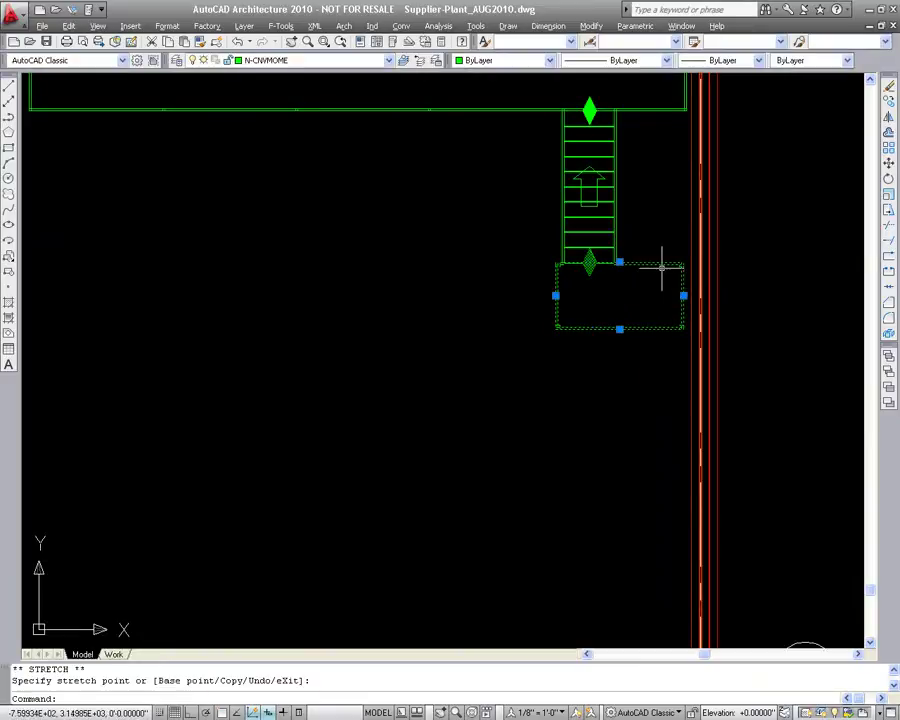
Add a second stairway from the landing's upper edge with ending elevation 0, running back alongside the first flight
right_click(657, 265)
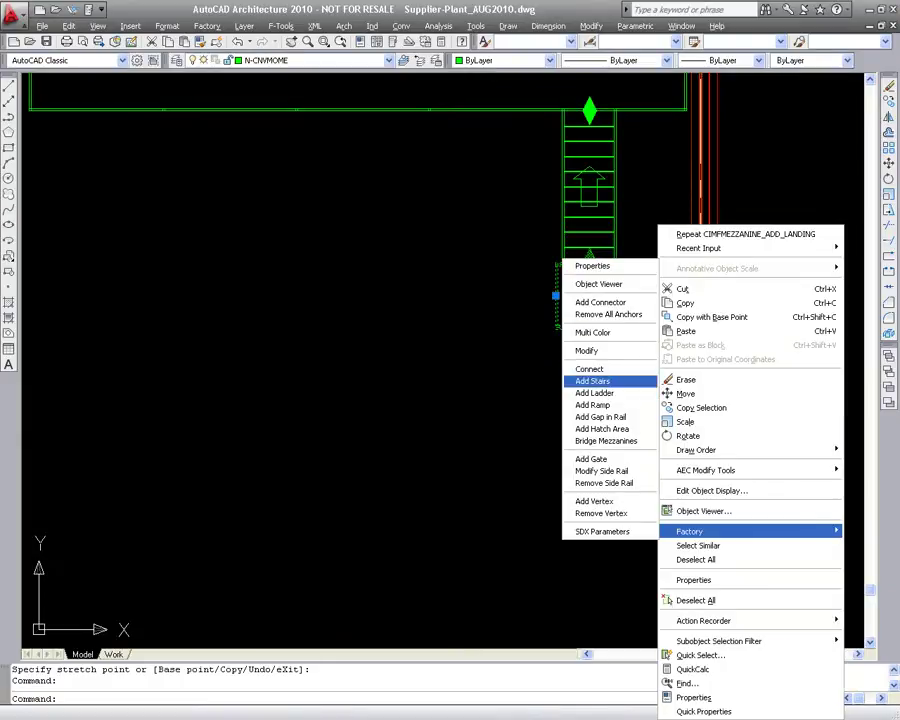
click(592, 381)
drag(391, 433, 363, 433)
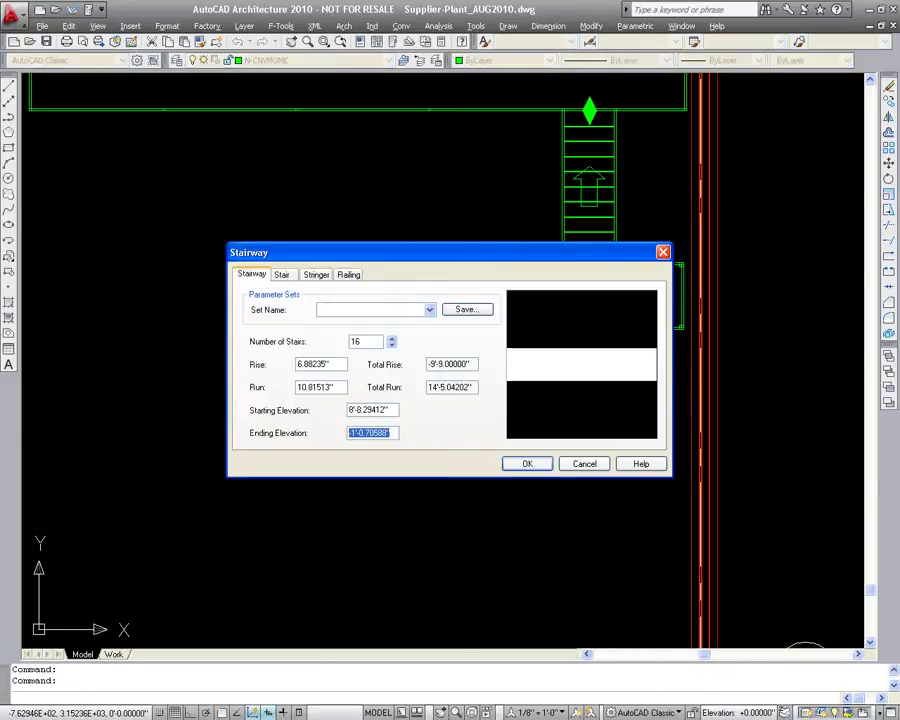
text(0)
key(Tab)
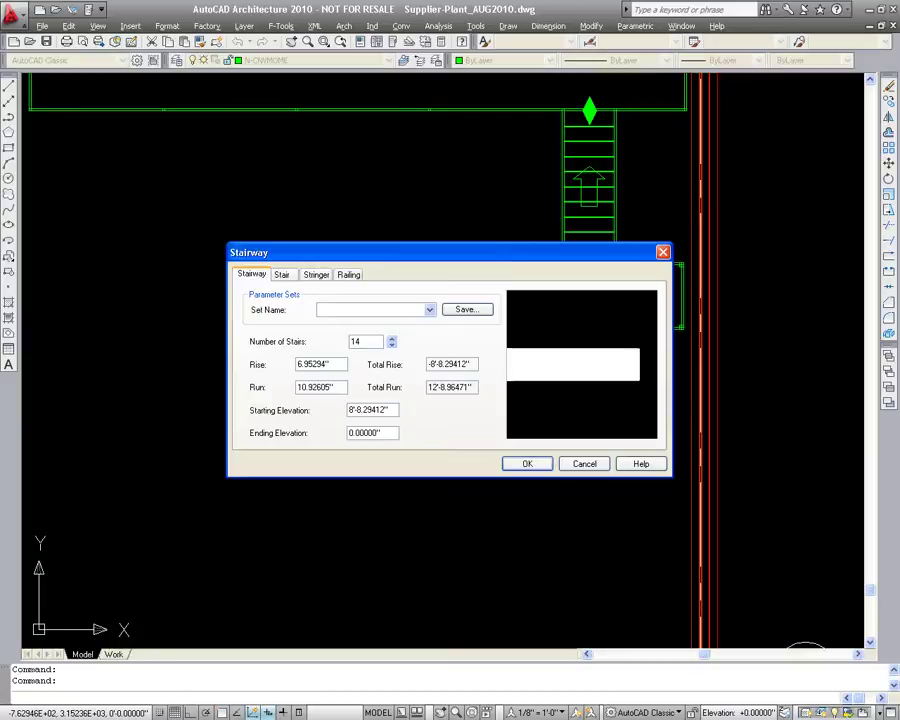
key(Return)
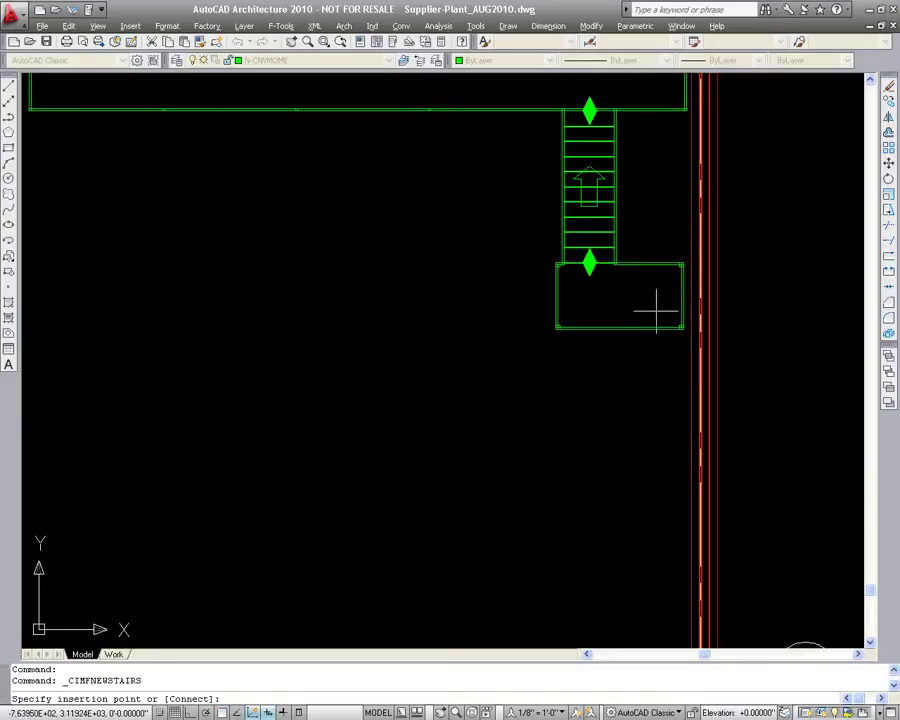
click(625, 180)
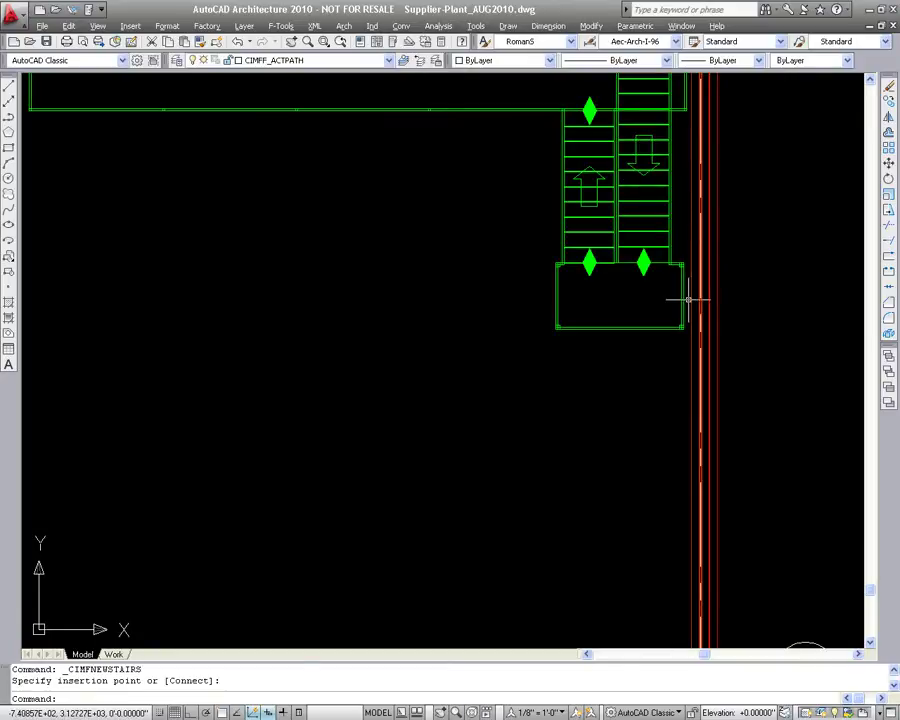
Pull the landing's right side back slightly so it ends just past the second stairway, and clear the selection
click(685, 297)
click(684, 296)
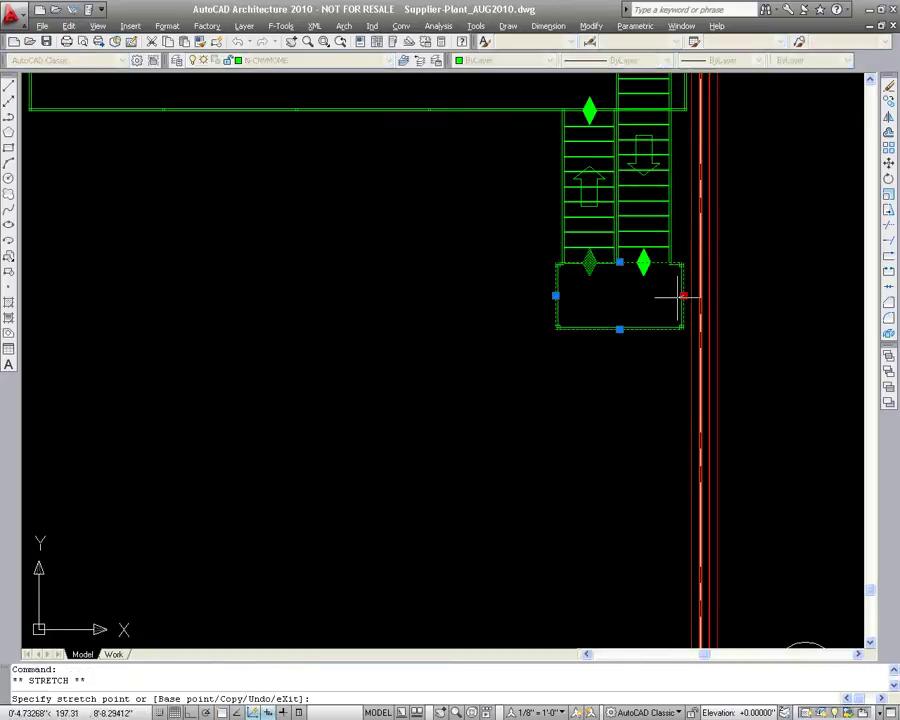
click(676, 296)
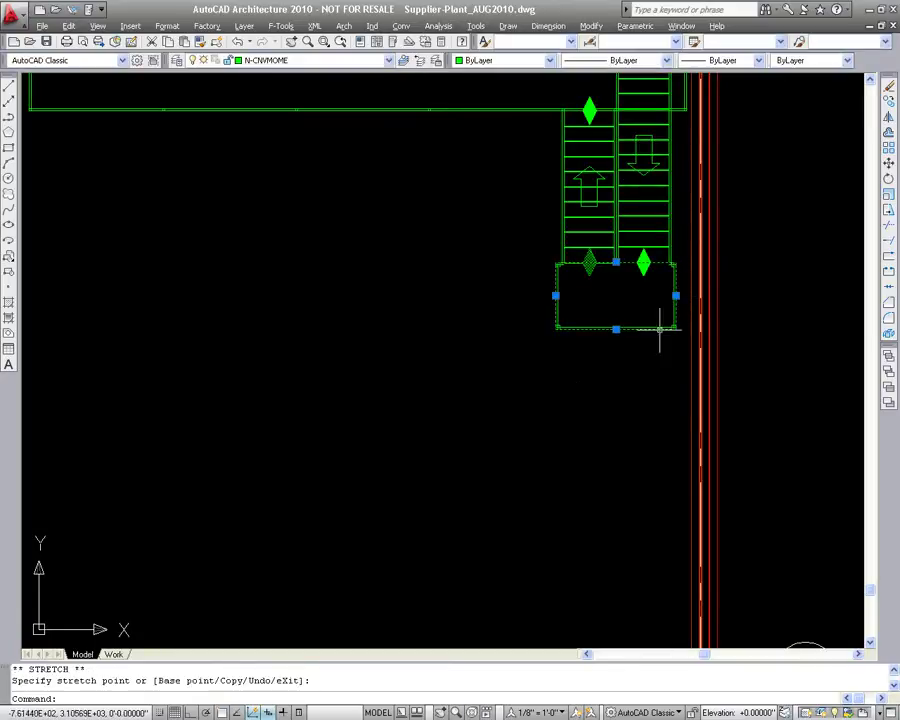
scroll(507, 386, down, 5)
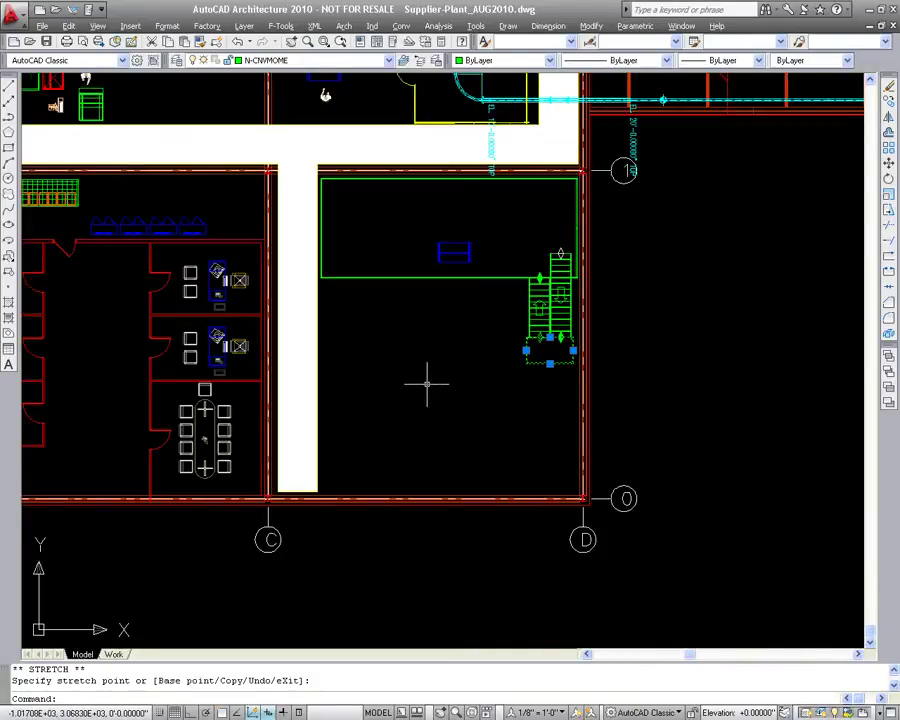
key(Escape)
key(Escape)
Examine the mezzanine, landing and both stairways in 3D with the cimfobjectviewer command, rotating the preview
key(Up)
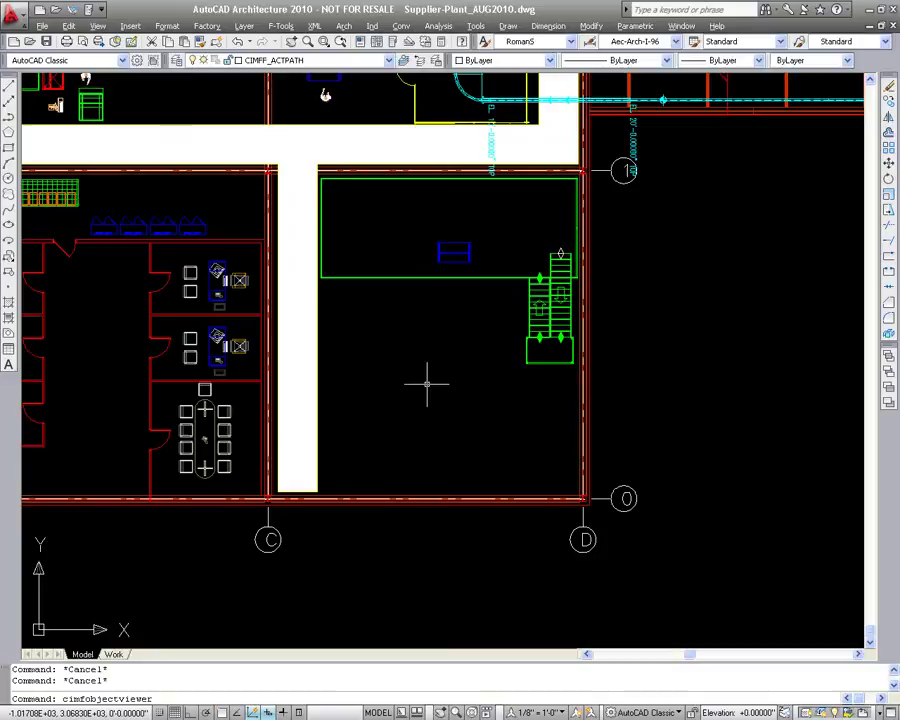
key(Return)
click(553, 358)
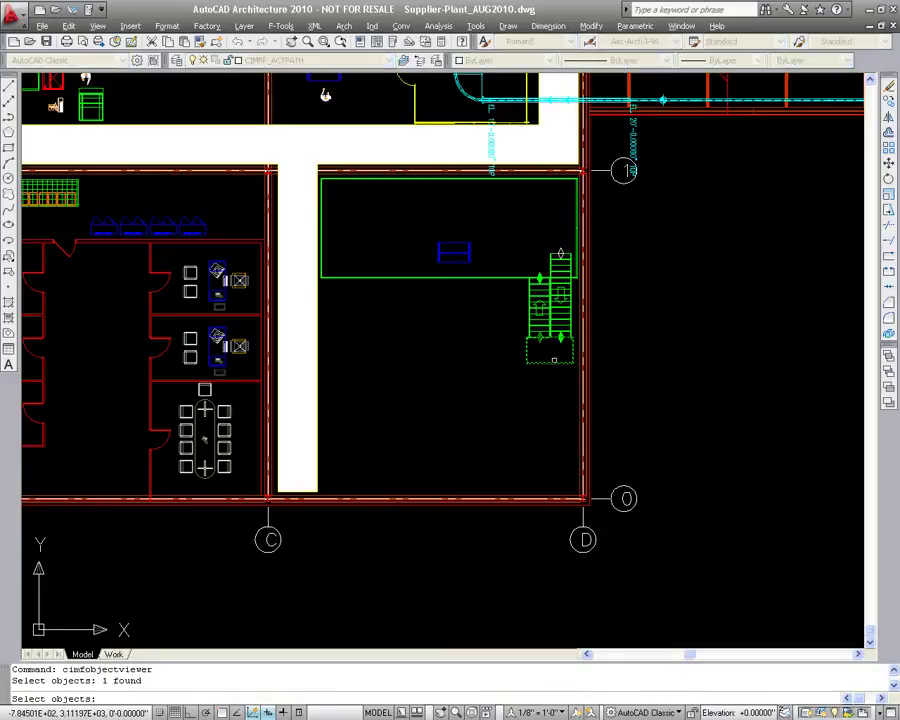
click(546, 340)
click(542, 326)
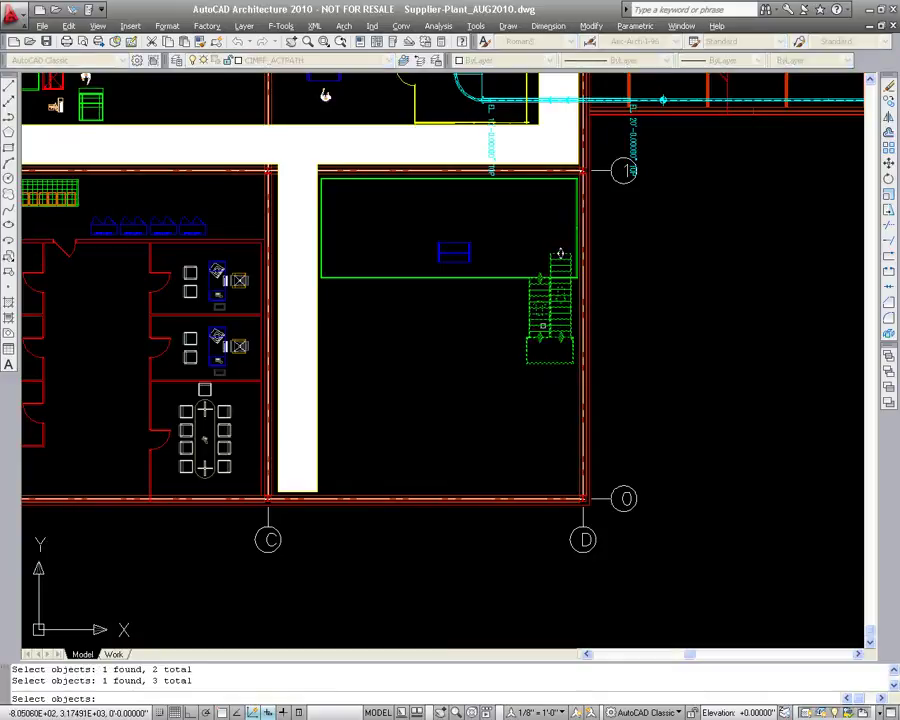
click(560, 254)
key(Return)
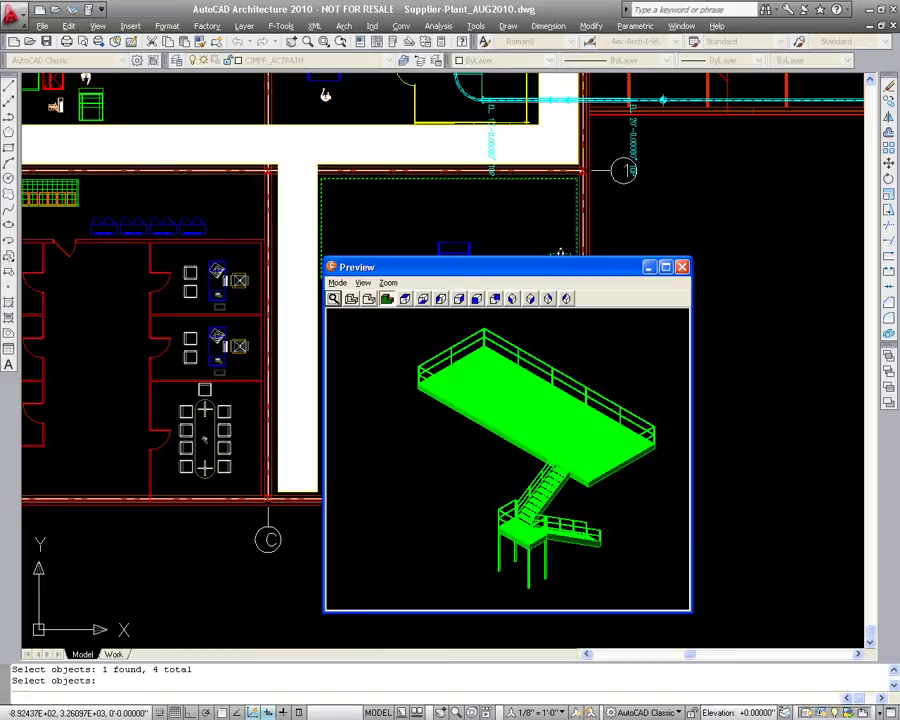
mouse_move(520, 460)
mouse_down()
mouse_move(518, 450)
mouse_move(496, 455)
mouse_move(485, 468)
mouse_up()
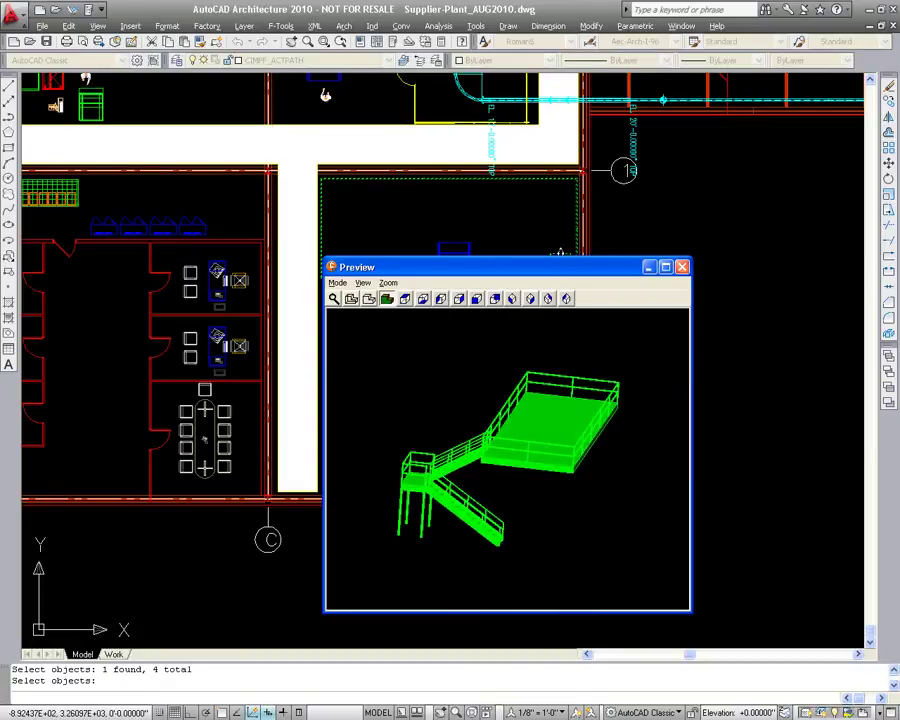
click(682, 266)
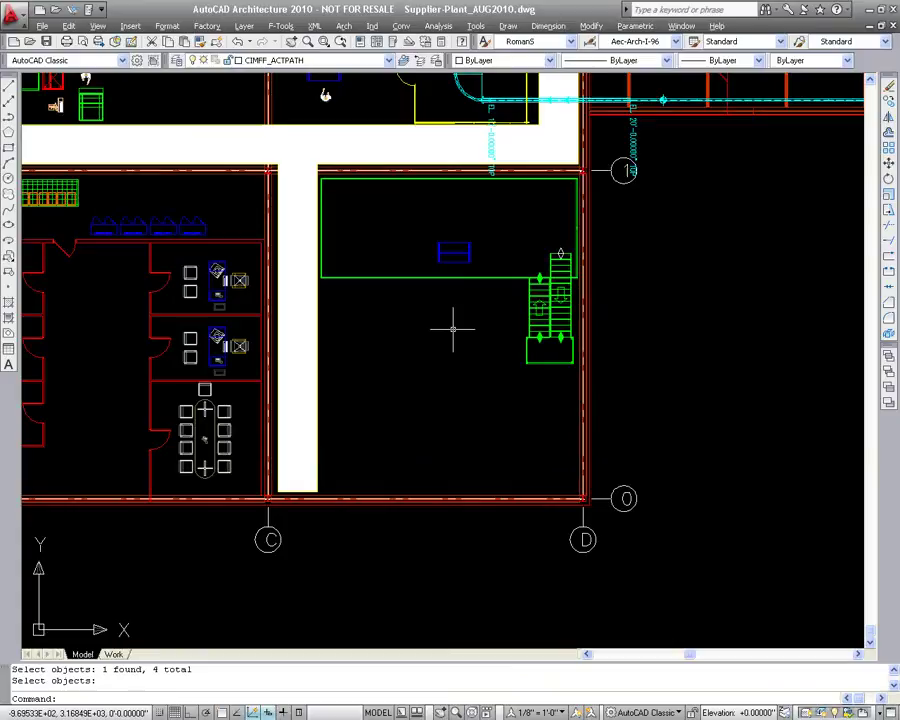
Start a new robot with Fanuc as the manufacturer and S-420iS as the model
scroll(453, 330, up, 2)
scroll(453, 330, up, 1)
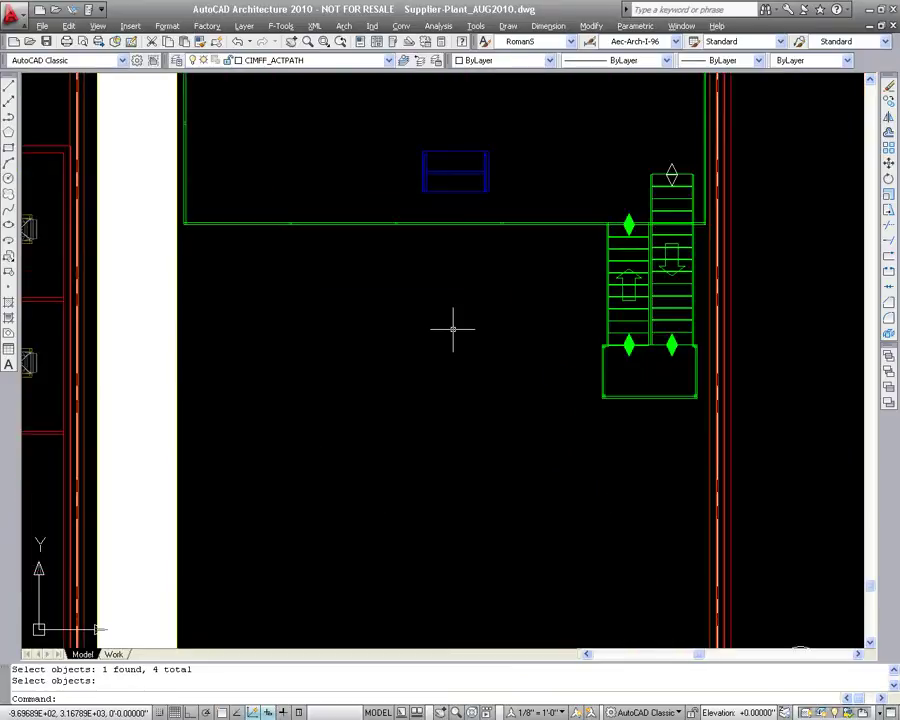
scroll(454, 328, down, 2)
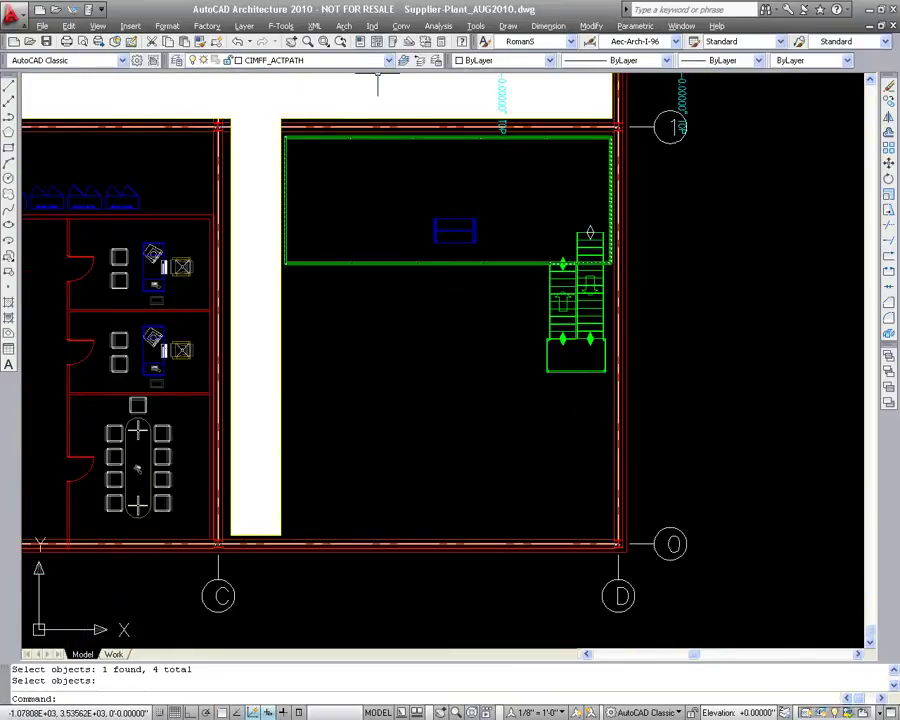
click(371, 26)
click(391, 71)
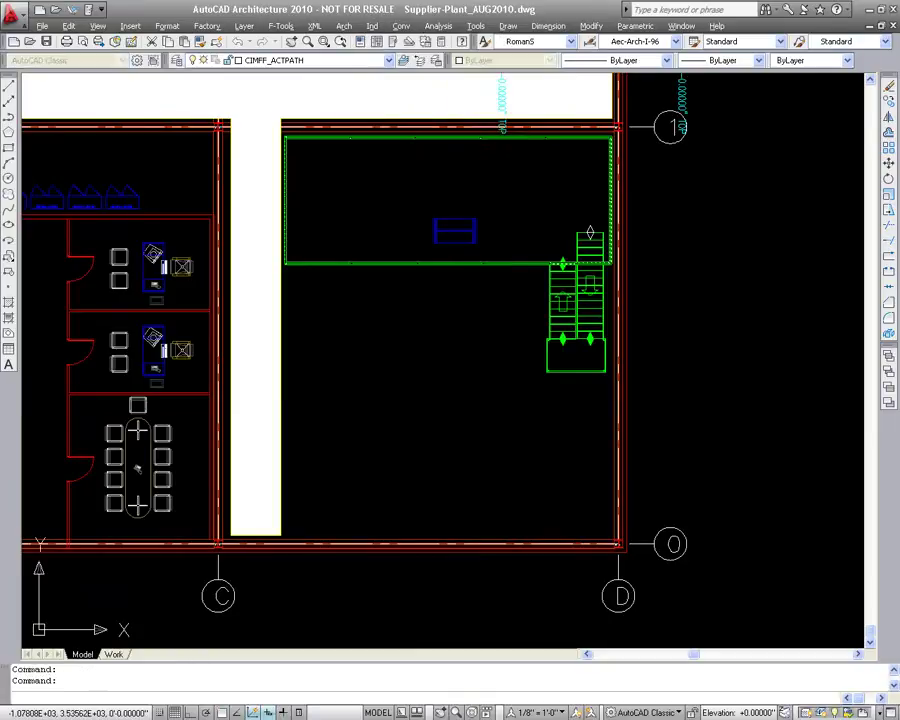
click(492, 401)
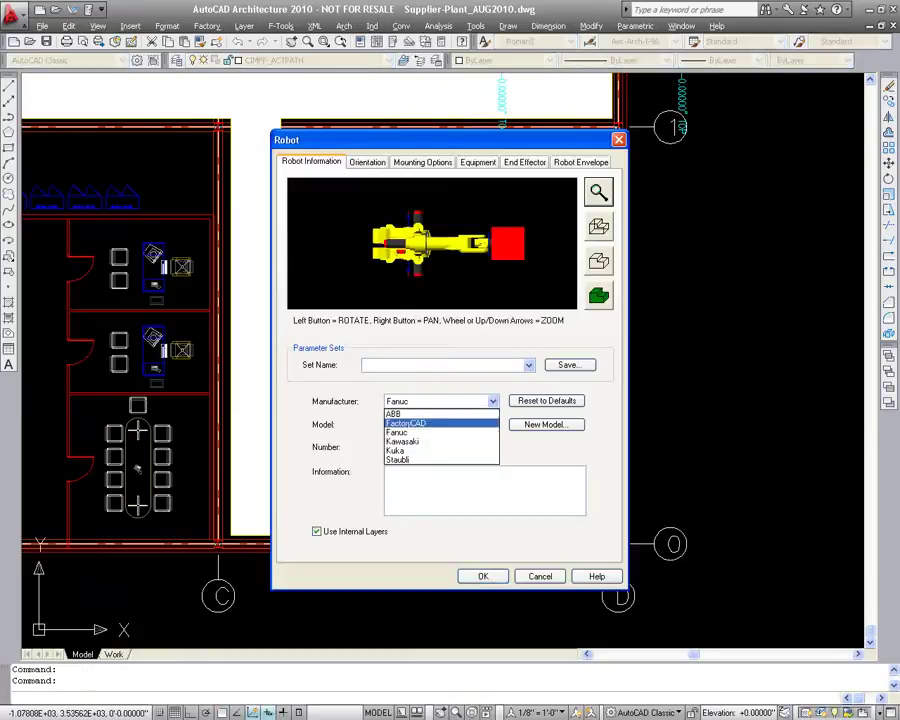
click(410, 432)
click(492, 424)
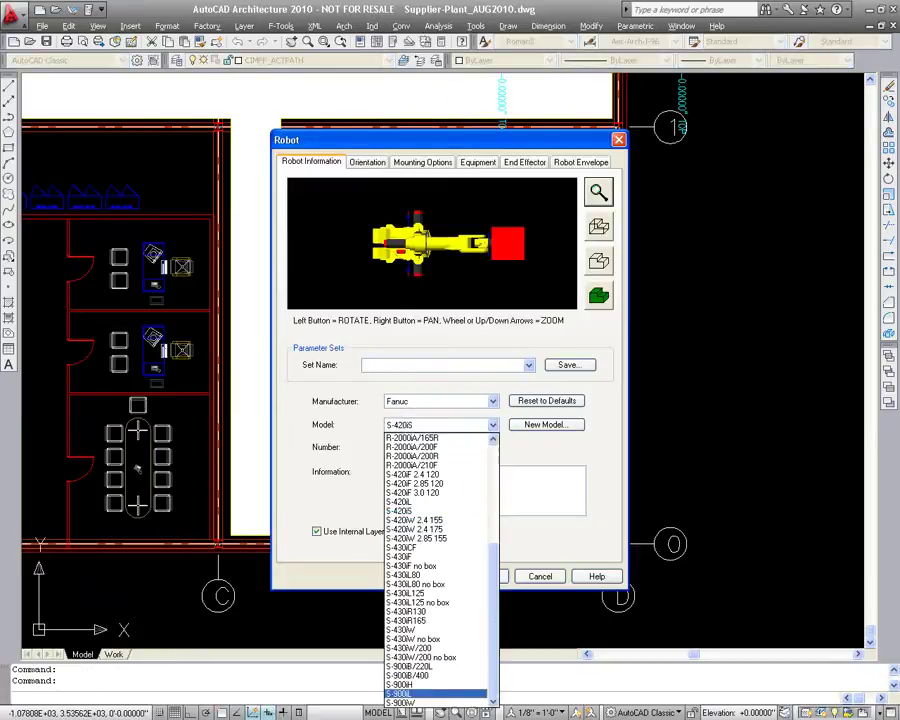
click(400, 510)
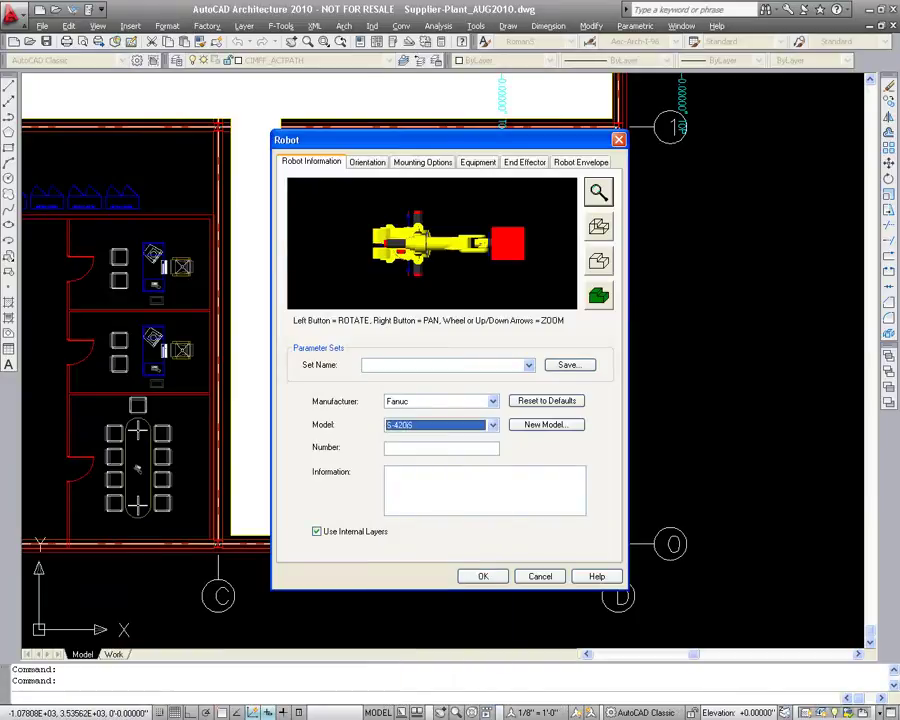
Set the robot's end effector type to Volume
click(525, 162)
click(431, 359)
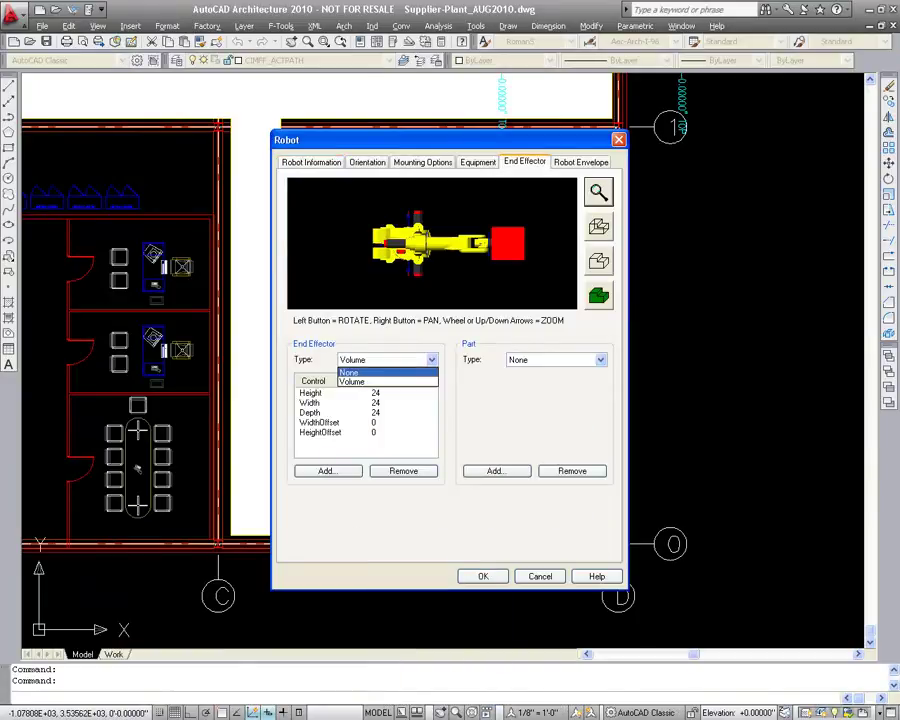
click(352, 372)
click(431, 359)
click(353, 382)
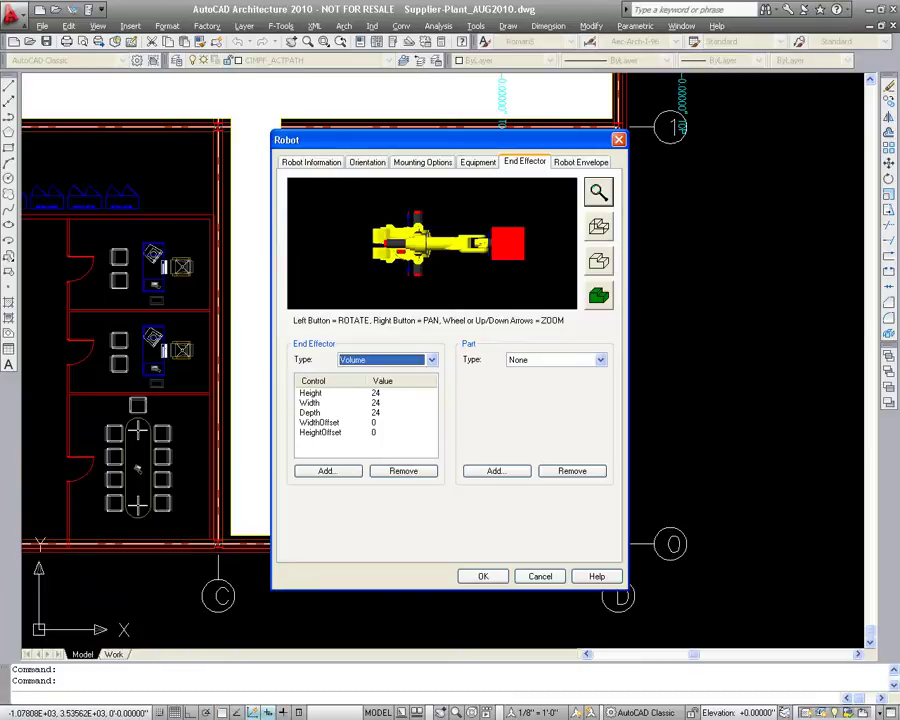
Create a single envelope for the robot and decline creating another one
click(581, 162)
click(361, 549)
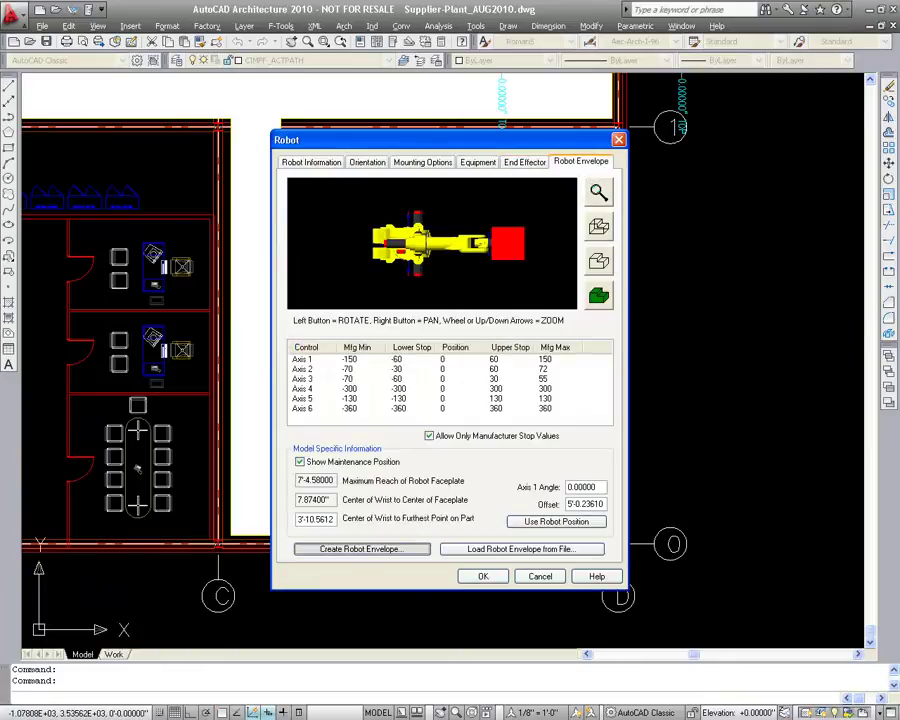
click(399, 495)
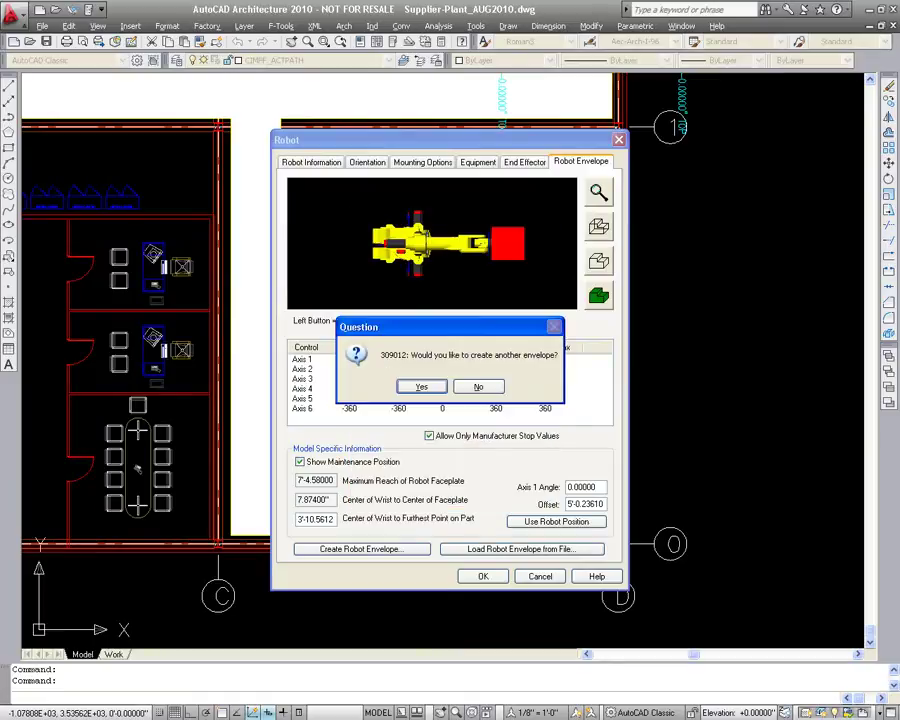
click(479, 387)
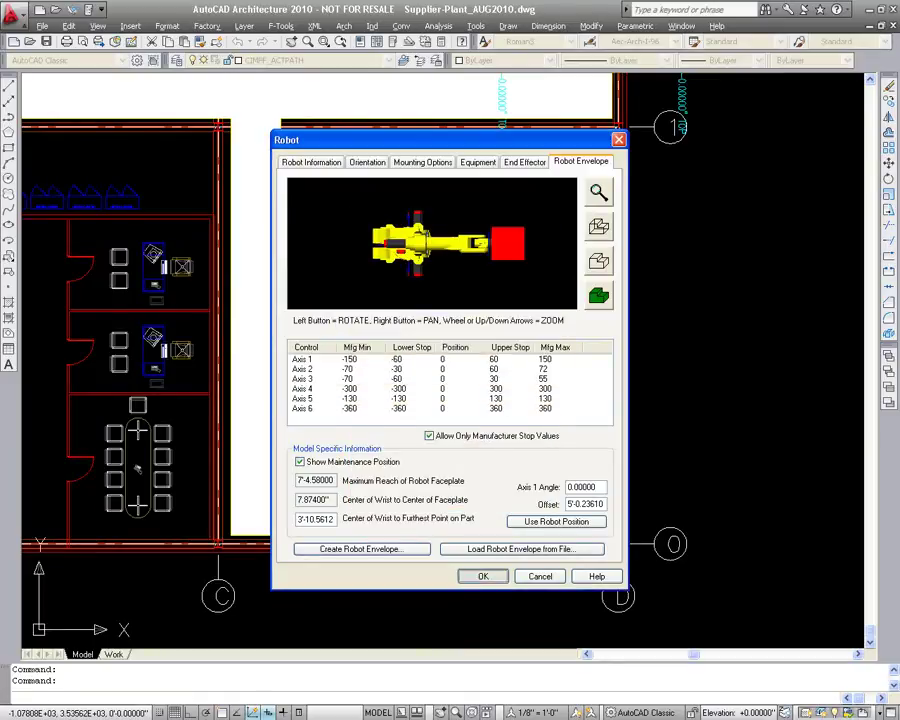
Place the robot in the open floor area below the mezzanine, with its arm pointing horizontally toward the right wall
key(Return)
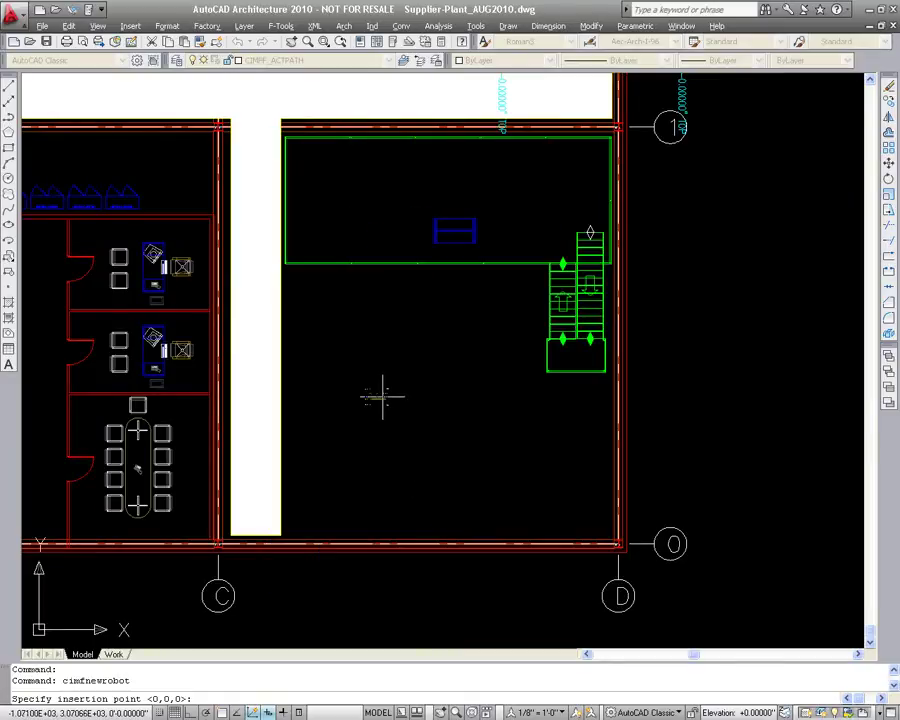
click(381, 406)
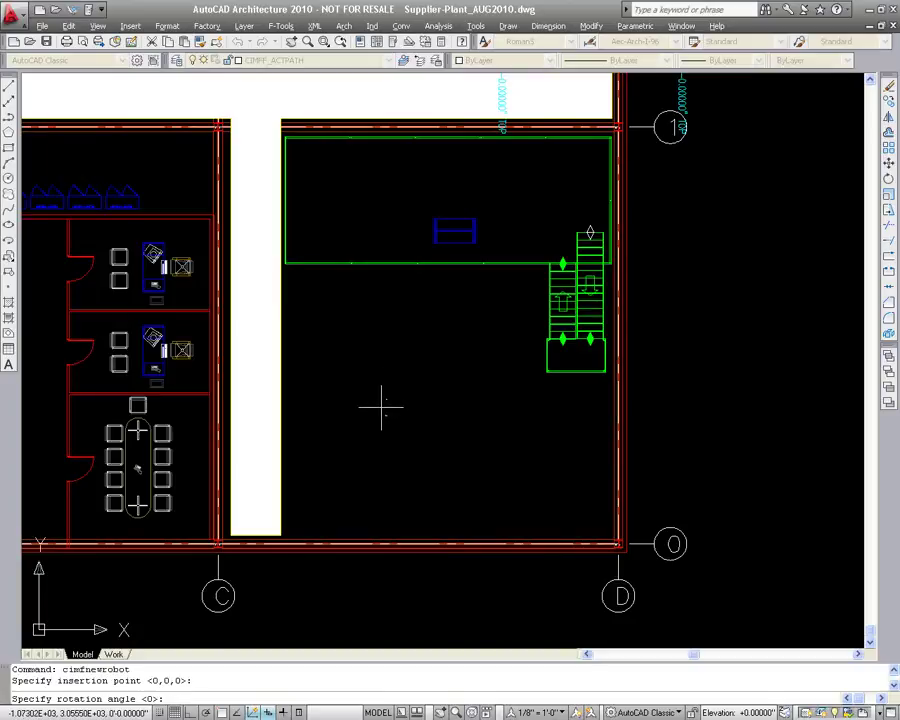
click(419, 406)
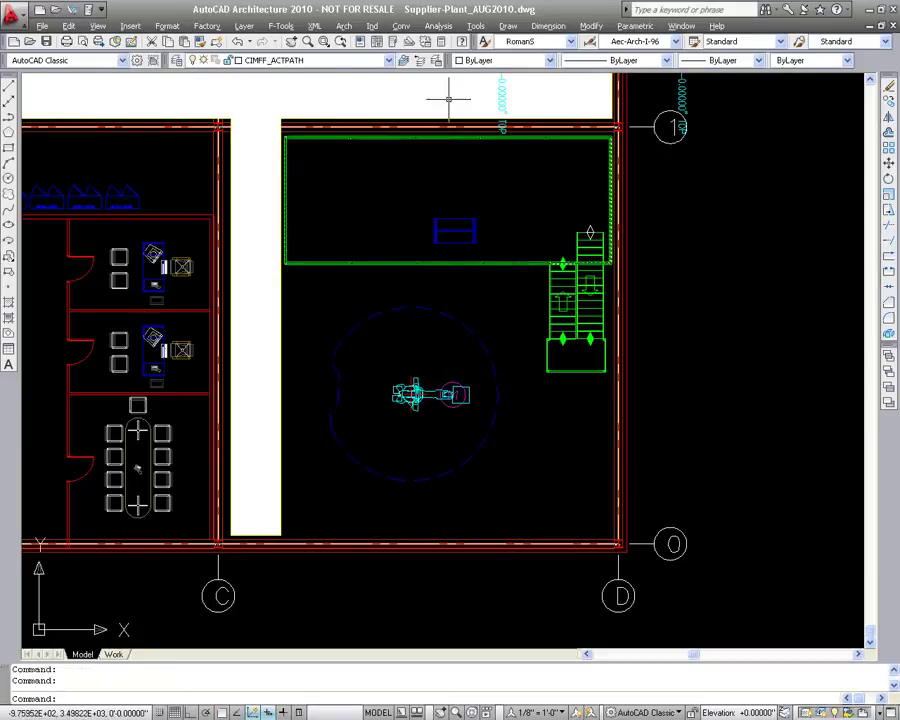
Draw a diagonal-style safety fence with 5' panels around the robot envelope, leaving the upper part of the side facing the landing open
click(371, 26)
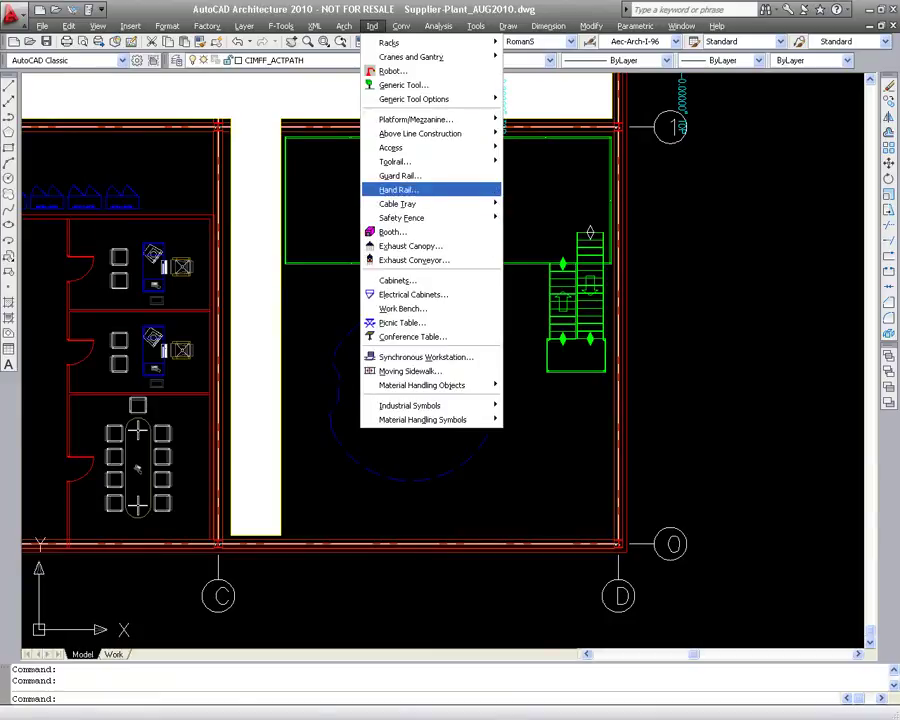
mouse_move(401, 217)
click(540, 218)
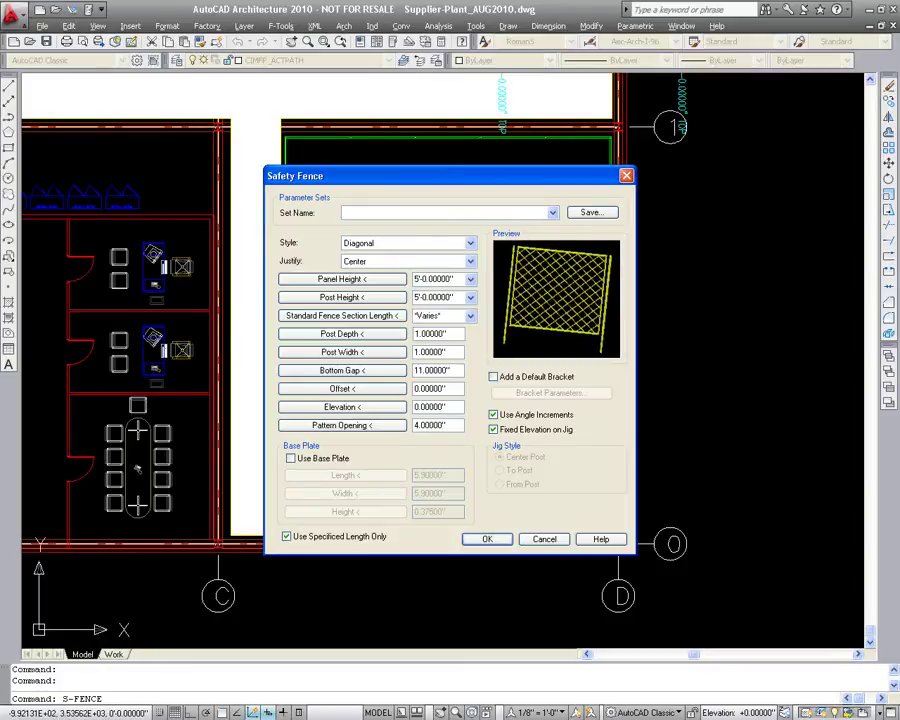
click(487, 539)
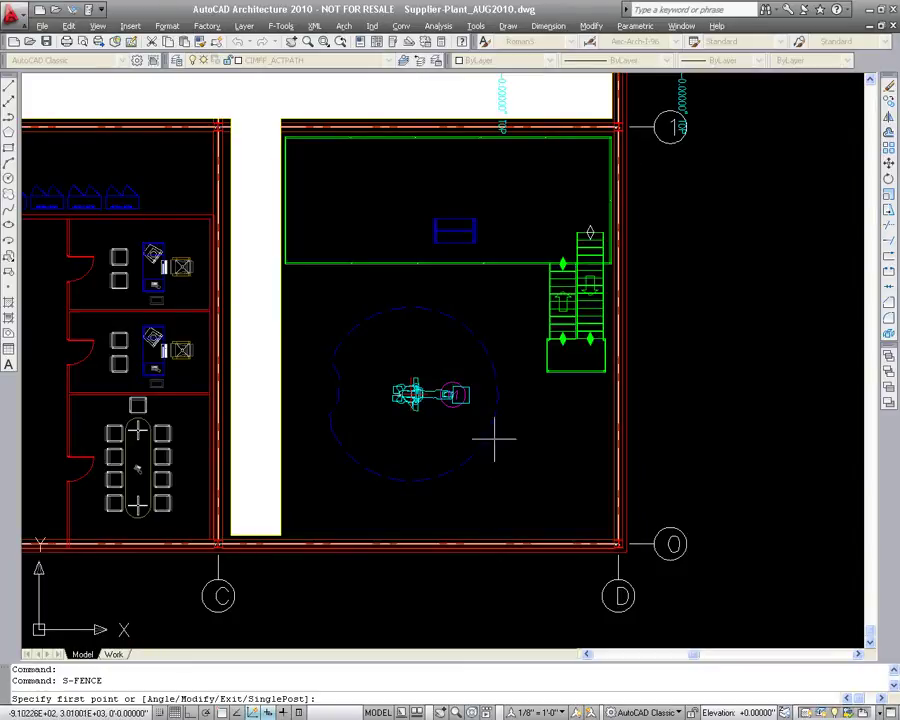
click(510, 295)
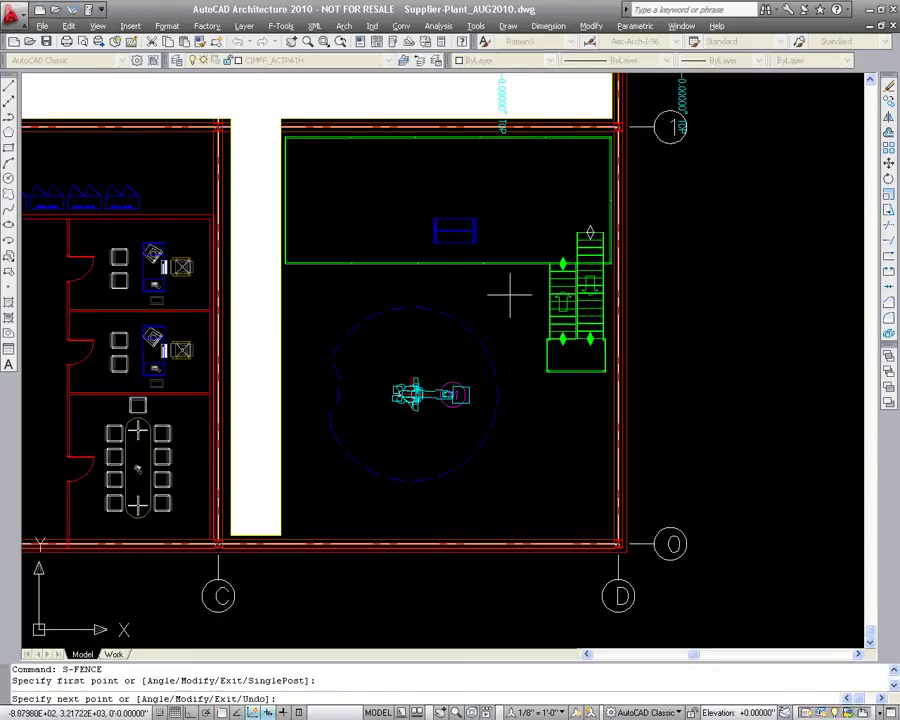
click(309, 297)
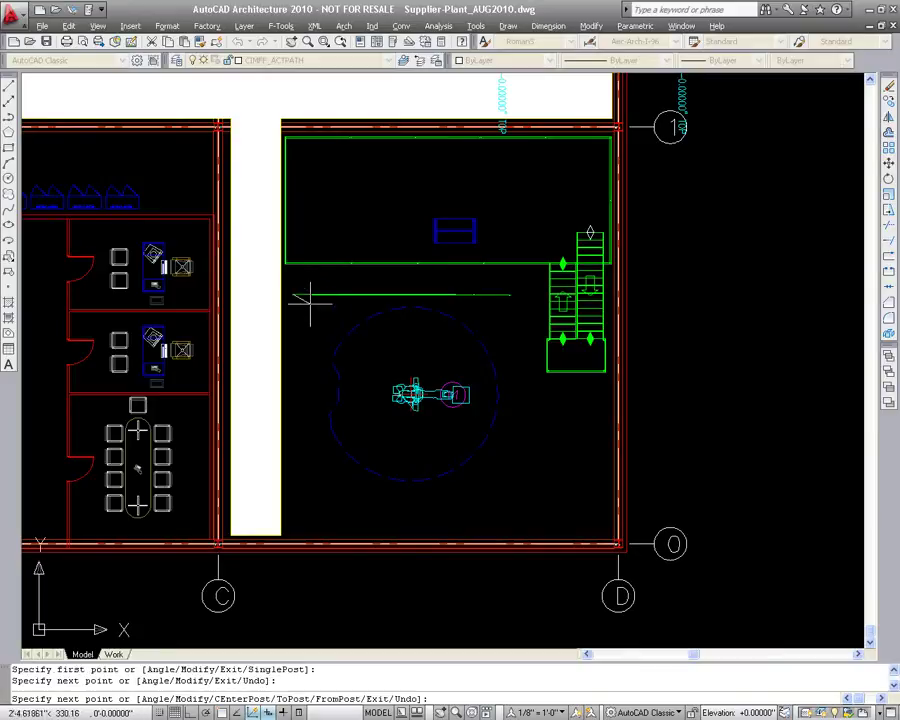
click(294, 499)
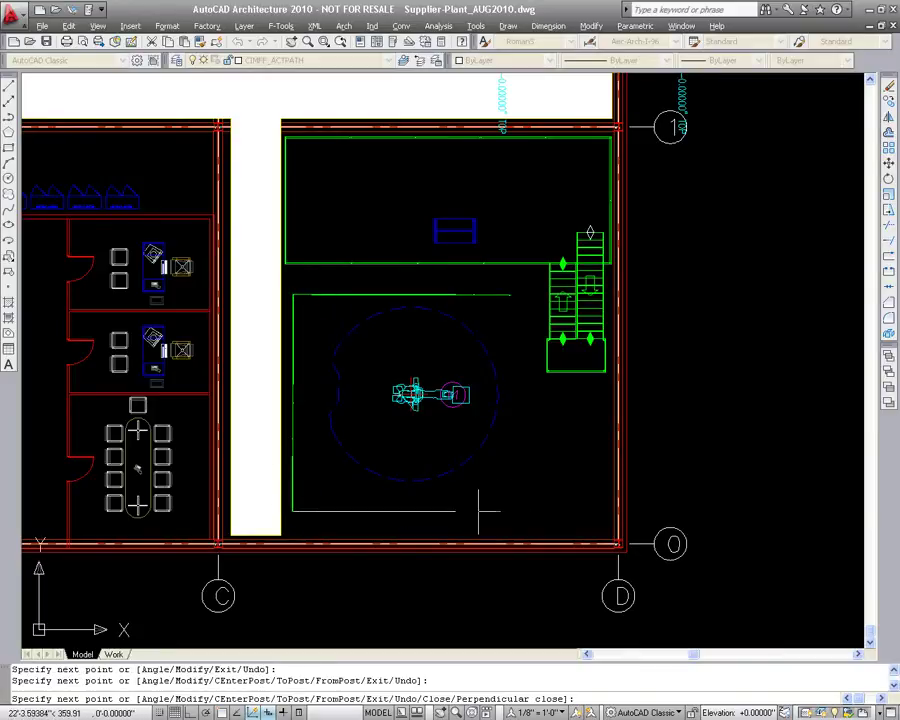
click(509, 512)
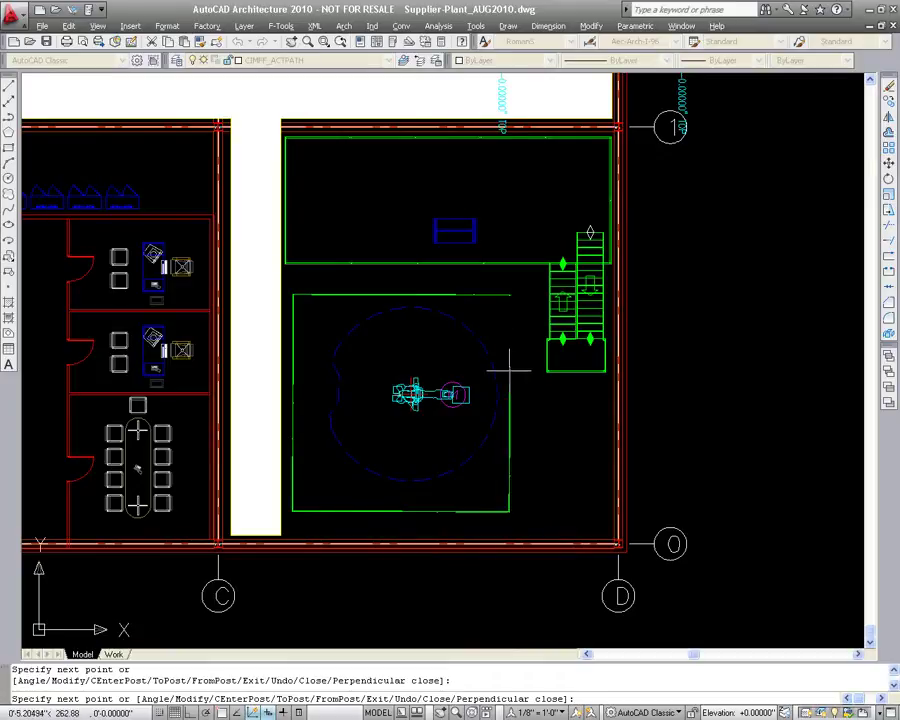
key(Escape)
Erase the dashed blue envelope around the robot
click(499, 395)
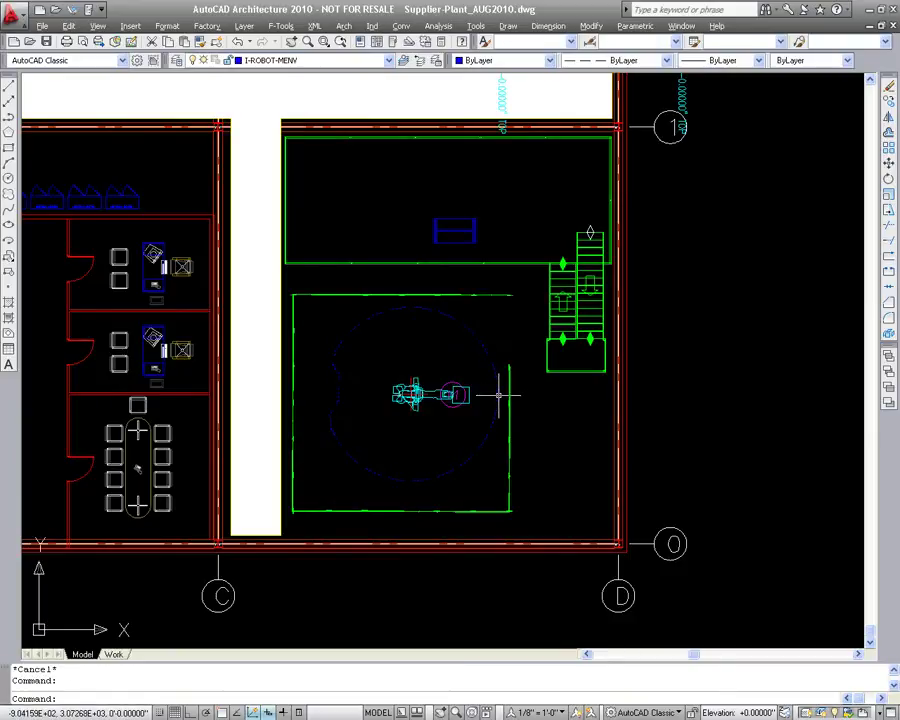
key(Delete)
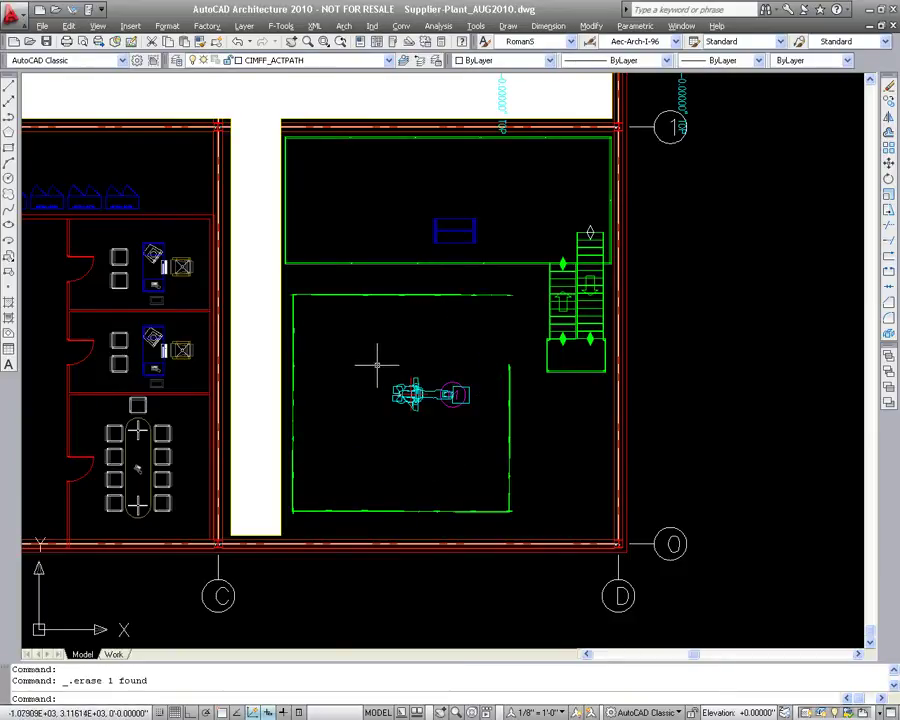
Examine the robot, safety fence, landing, stairways and mezzanine in 3D with the cimfobjectviewer command, enlarging and rotating the preview
key(ctrl+shift+o)
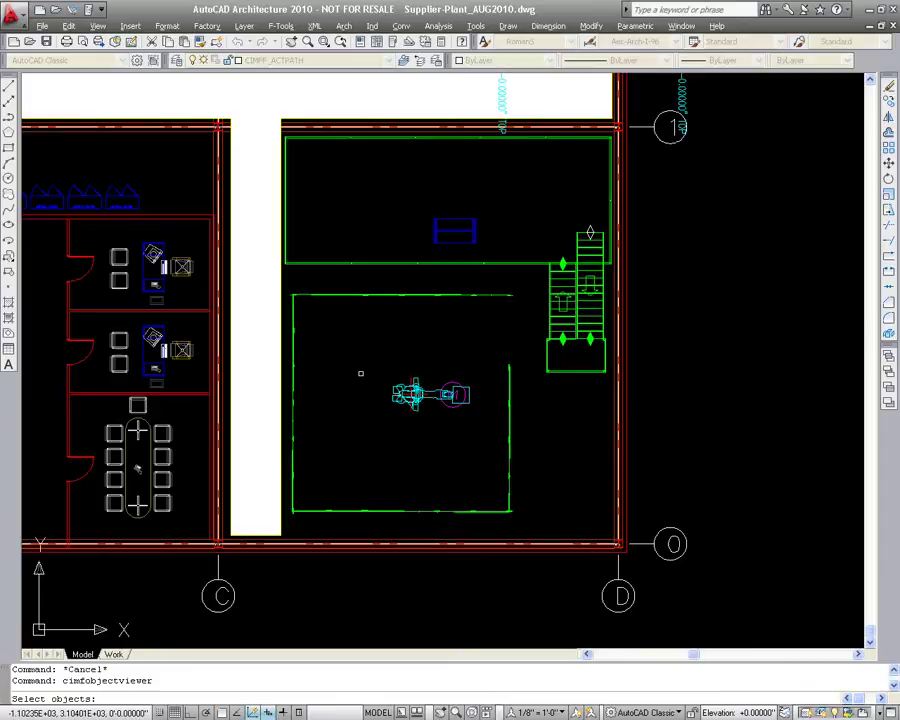
click(412, 394)
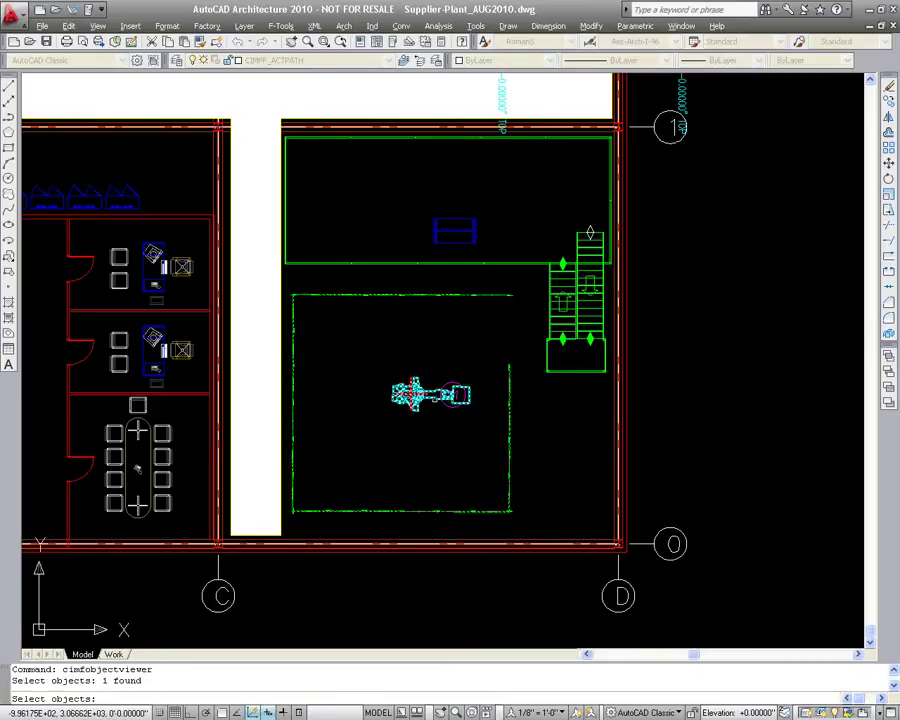
click(468, 393)
click(560, 349)
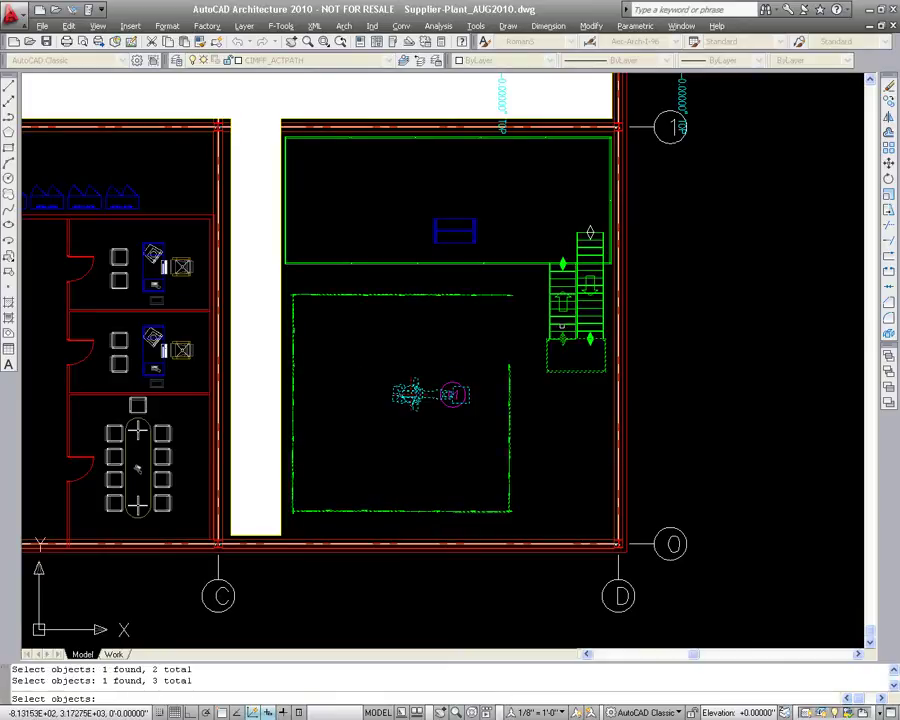
click(563, 325)
click(588, 294)
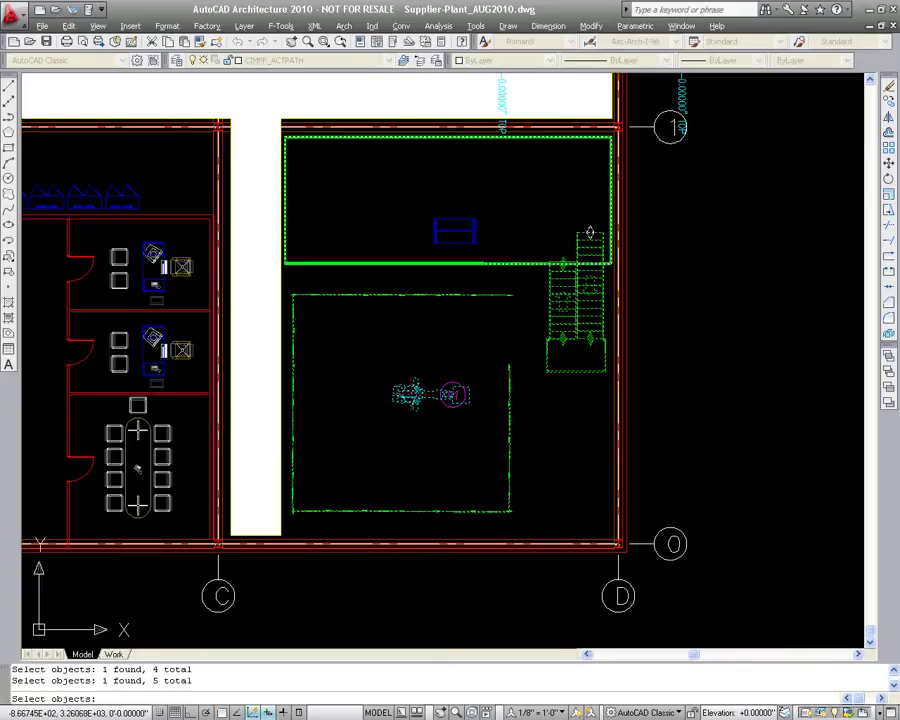
click(526, 263)
key(Return)
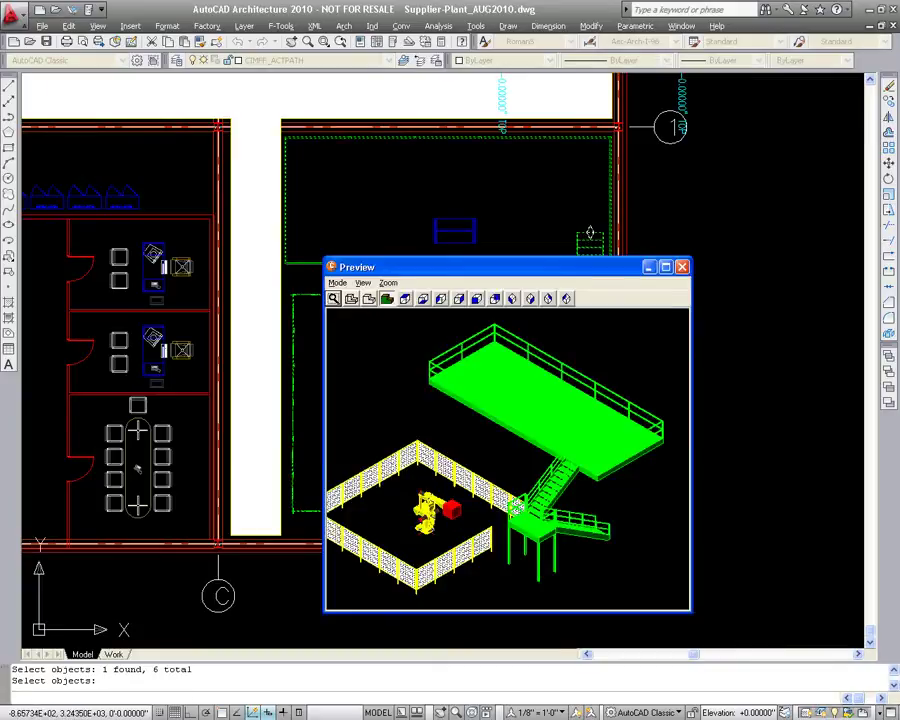
drag(490, 267, 396, 200)
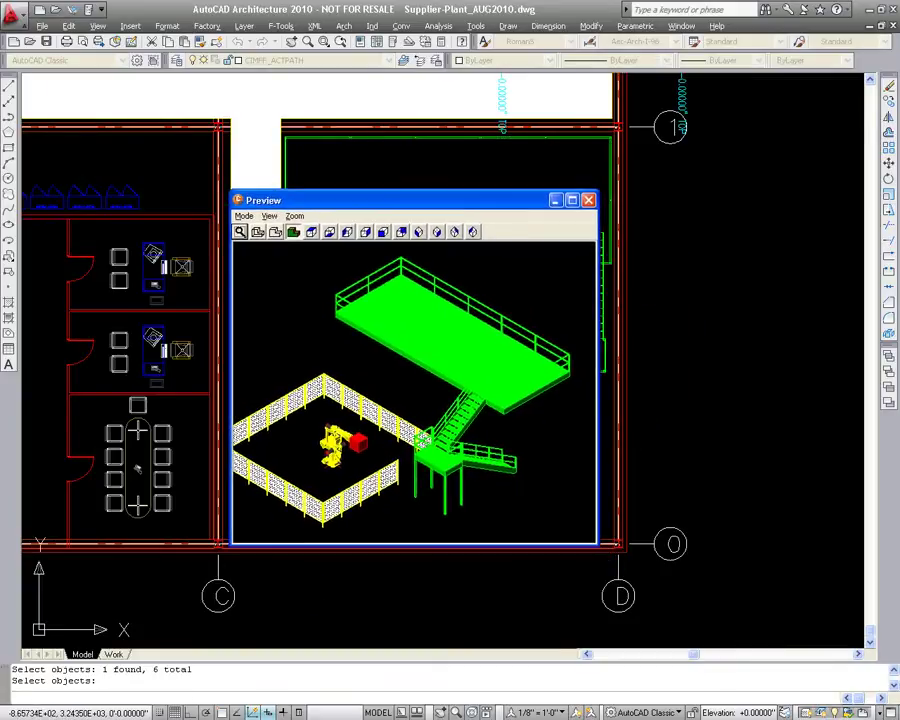
drag(423, 440, 421, 439)
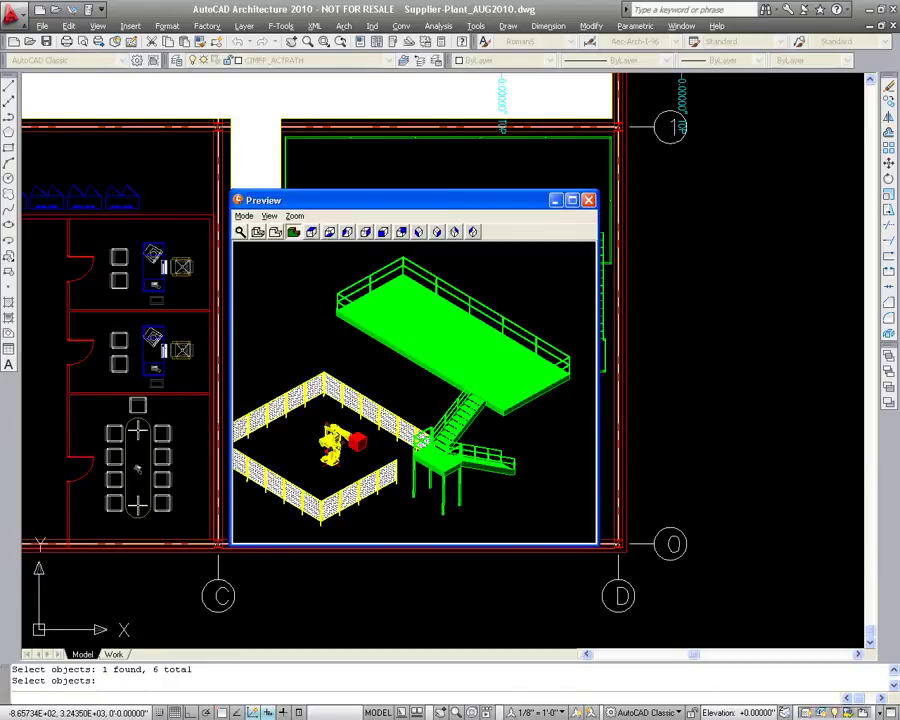
drag(598, 545, 678, 630)
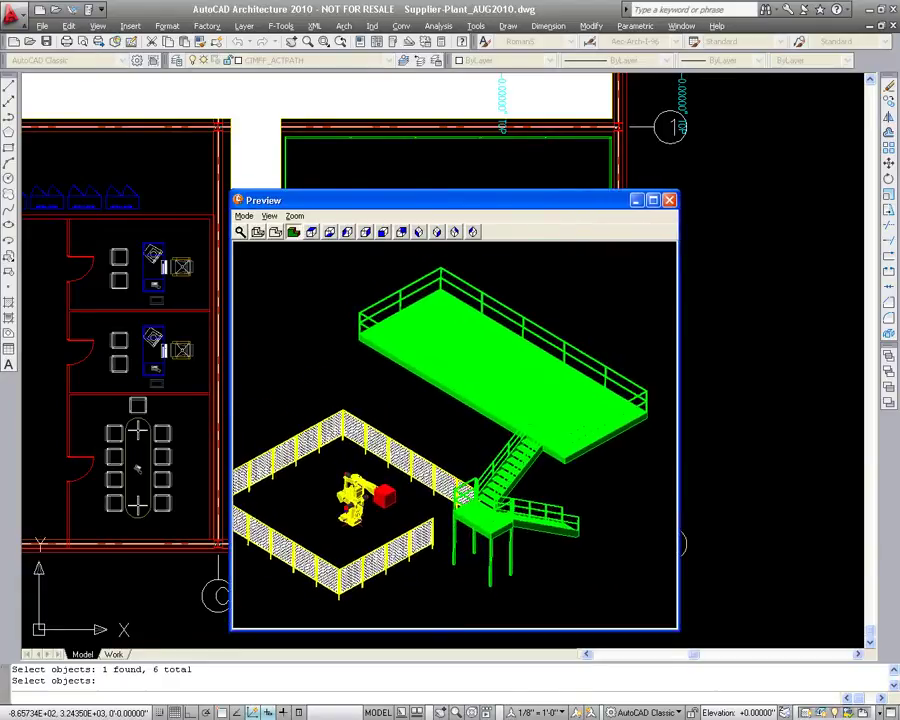
drag(510, 450, 455, 492)
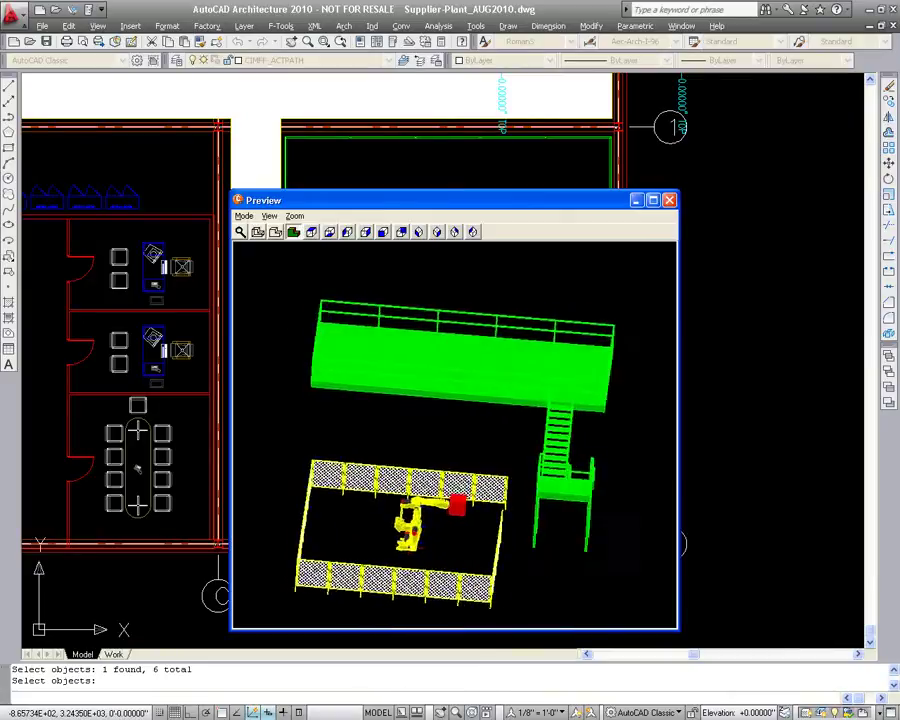
click(669, 200)
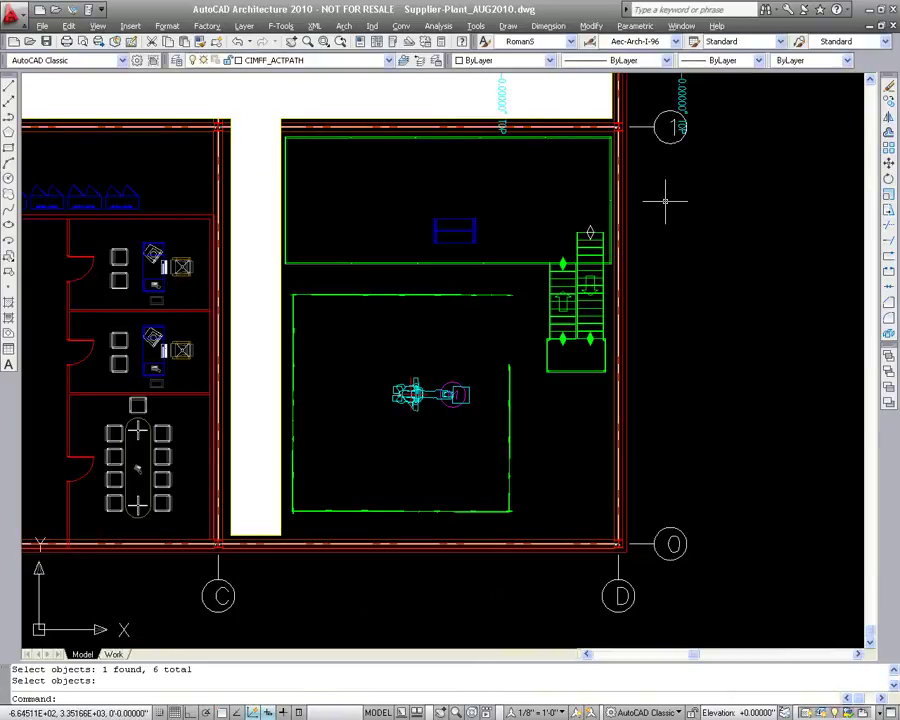
Zoom the plant drawing to its full extents
text(z)
key(Return)
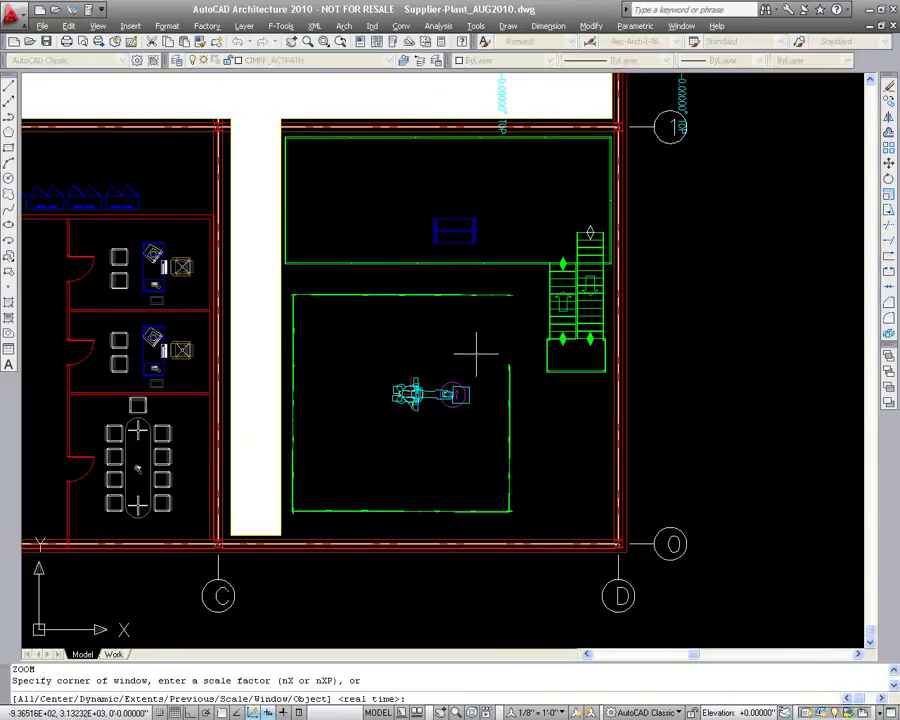
text(e)
key(Return)
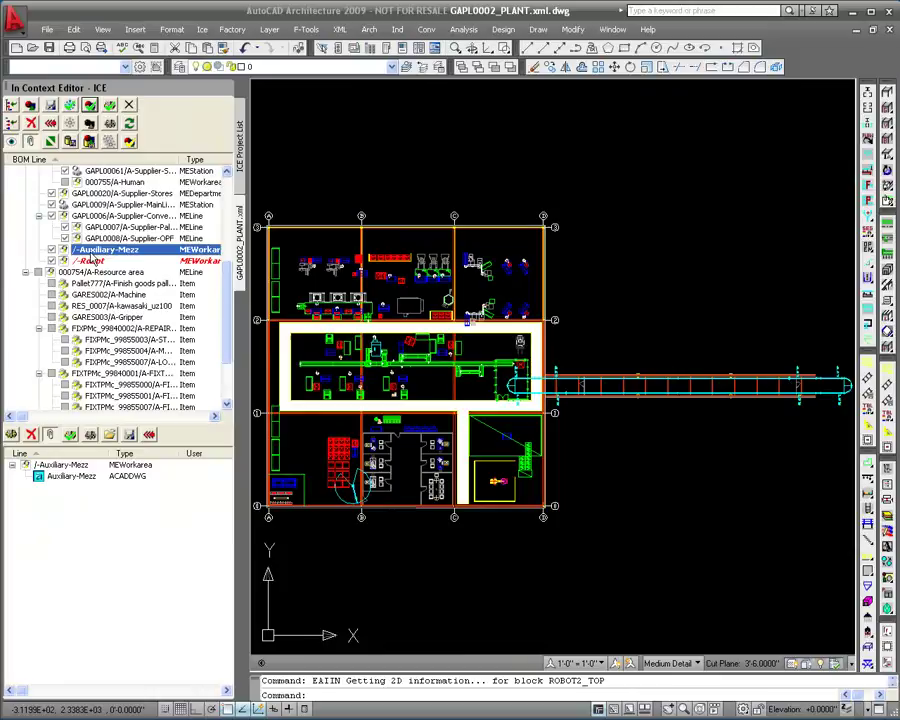
Publish the new Auxiliary-Mezz and Robot BOM lines with their attachments to Teamcenter, one after the other
click(89, 142)
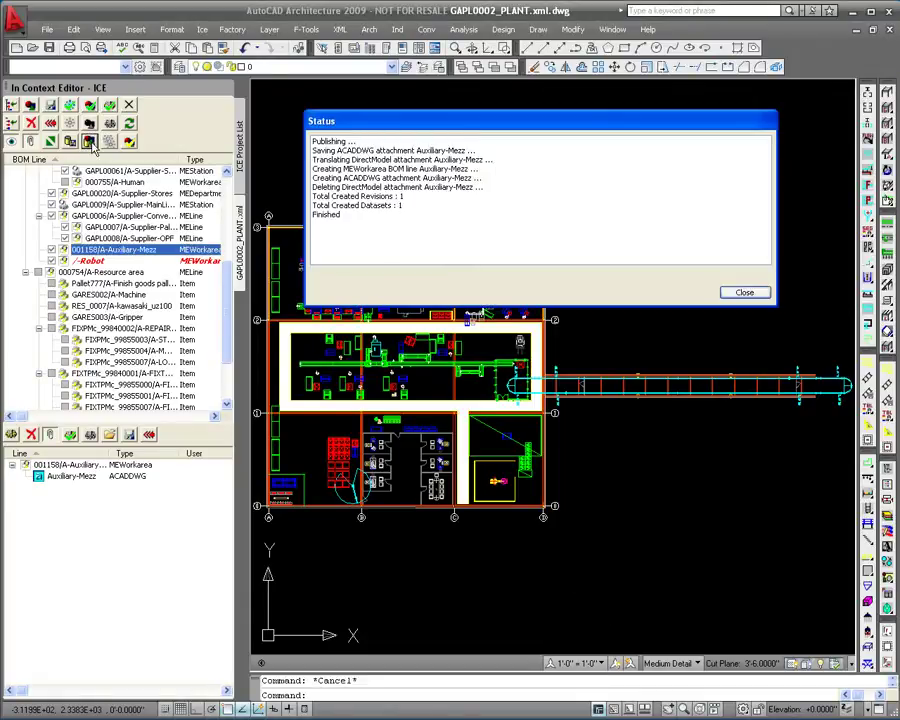
click(742, 293)
click(92, 261)
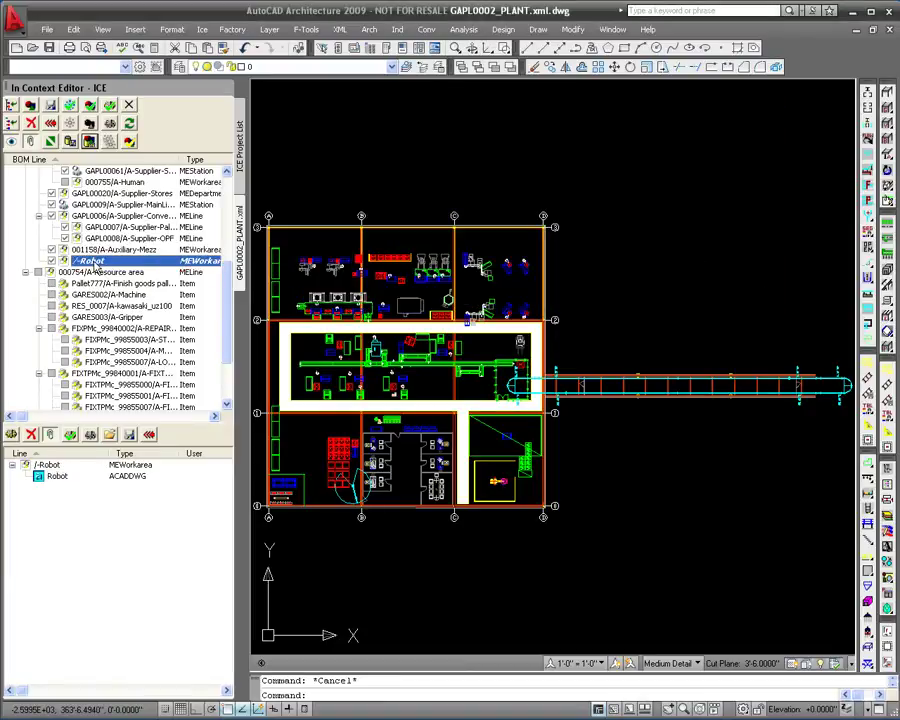
click(89, 142)
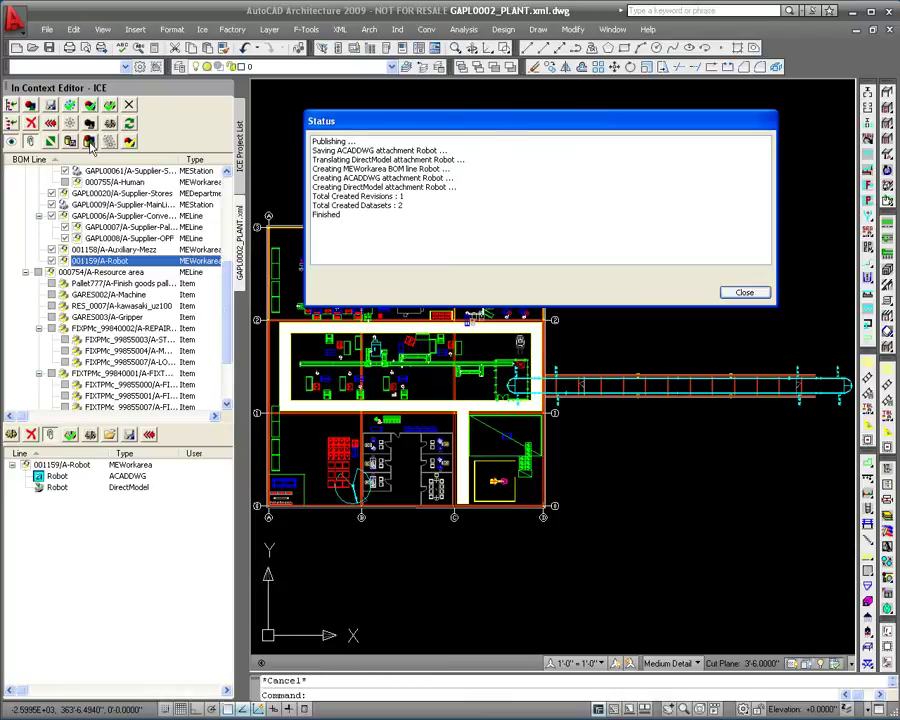
click(742, 294)
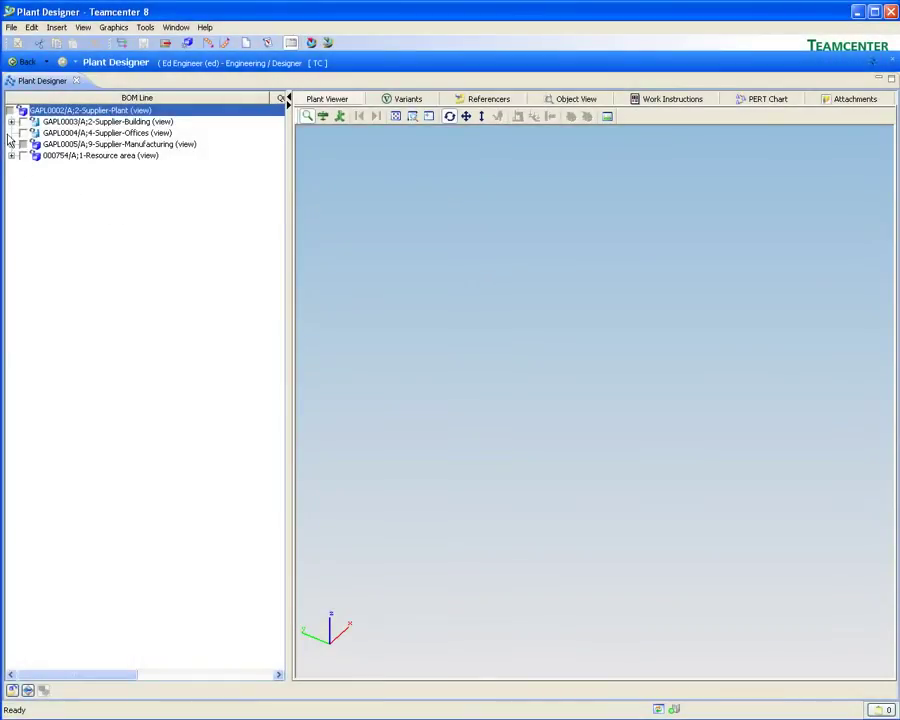
In Teamcenter Plant Designer, expand the Supplier-Building, Supplier-Manufacturing, Supplier-Station-6 and Supplier-Conveyors lines and locate the published Robot and Auxiliary-Mezz lines
click(10, 122)
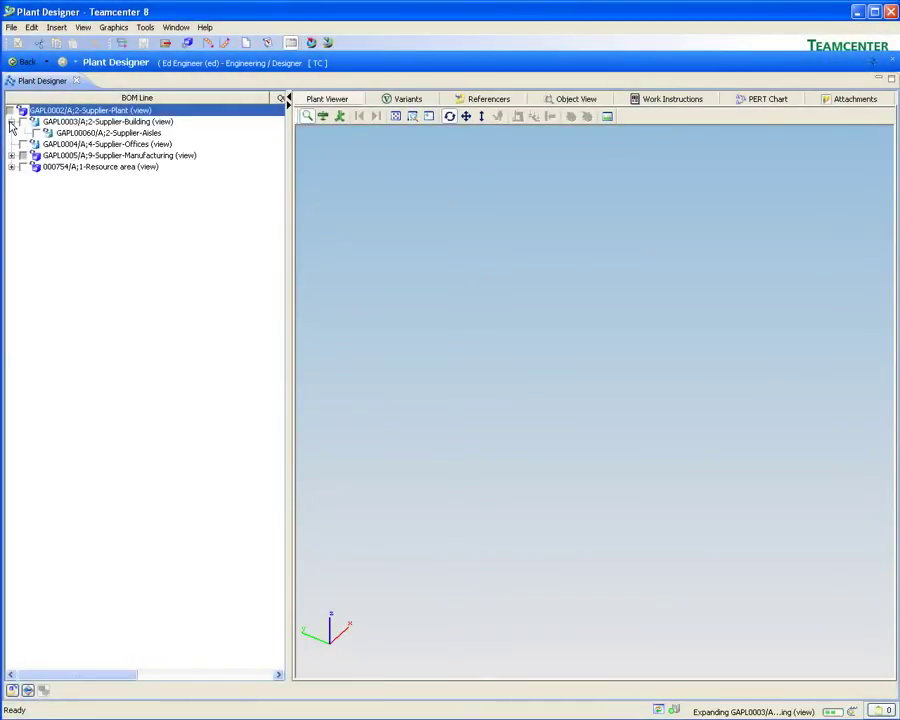
click(11, 156)
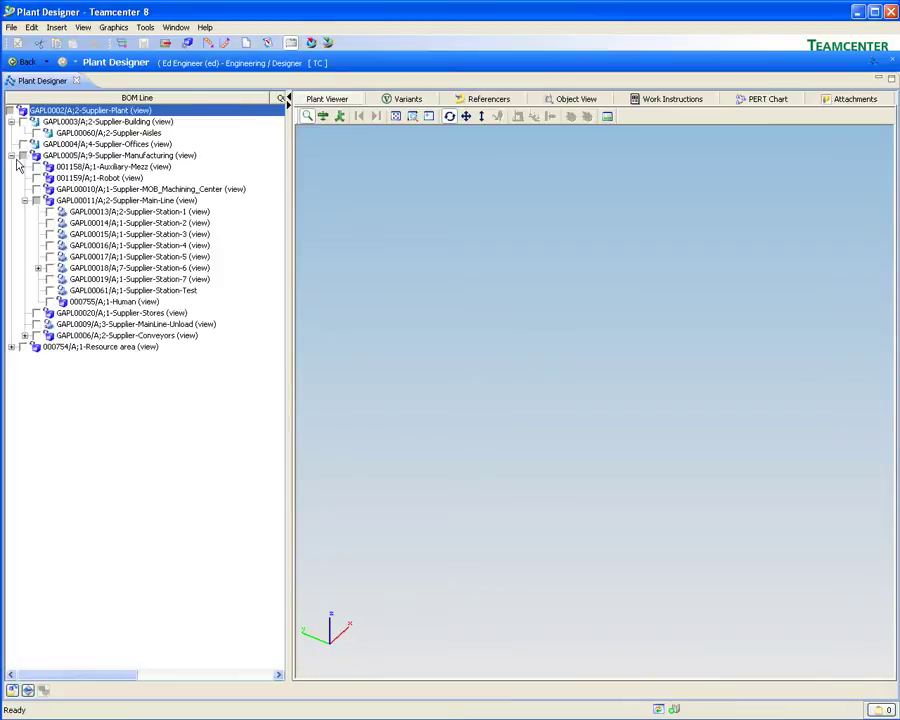
click(38, 268)
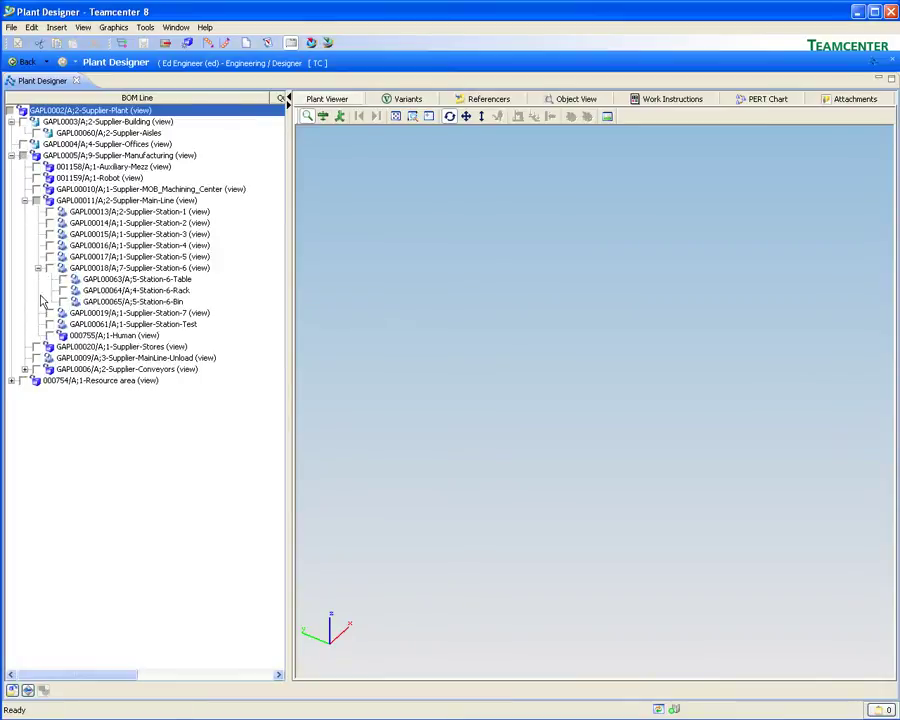
click(24, 369)
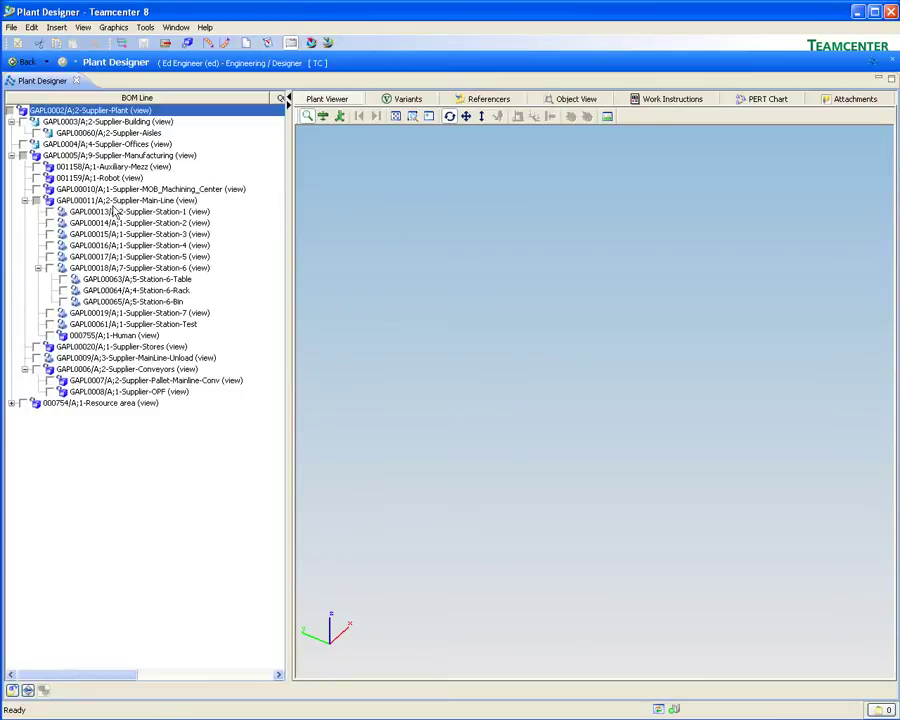
click(88, 178)
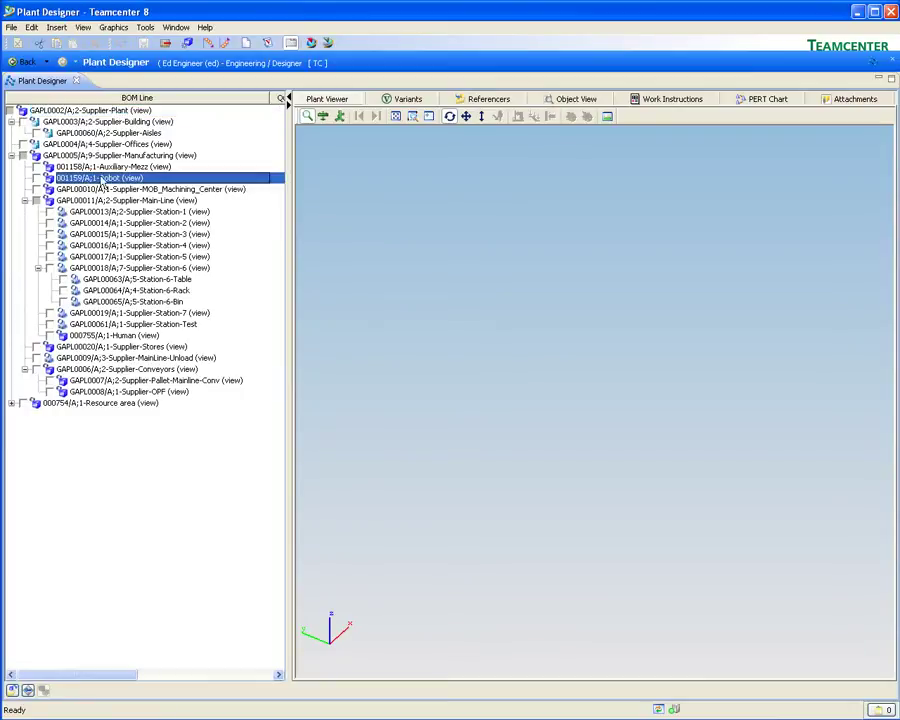
click(118, 167)
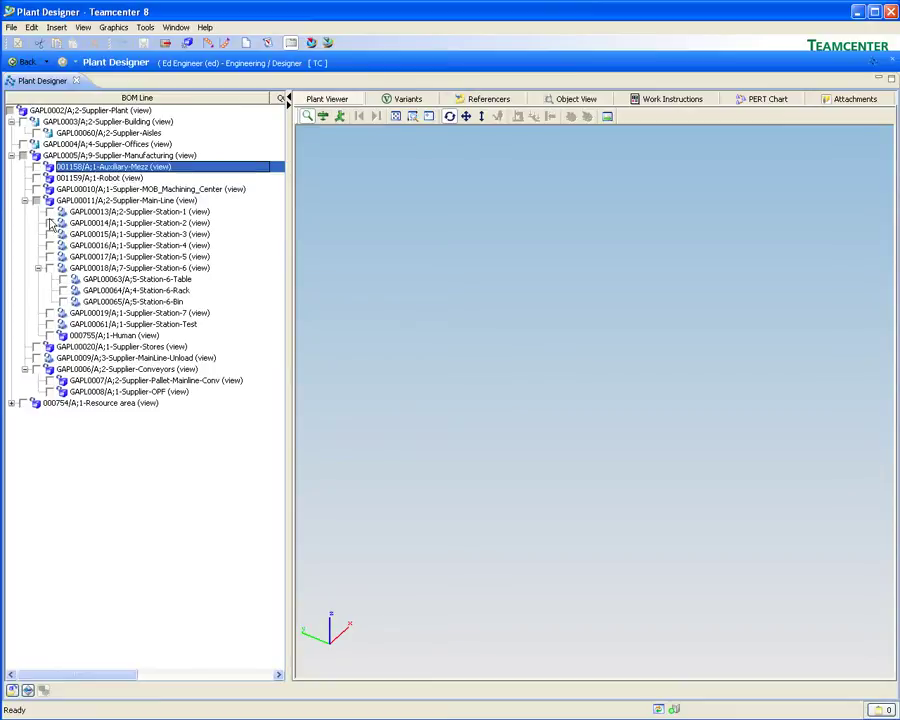
Display Supplier-Station-1 through Supplier-Station-5 in the 3D plant view and bring all five stations into view
click(50, 212)
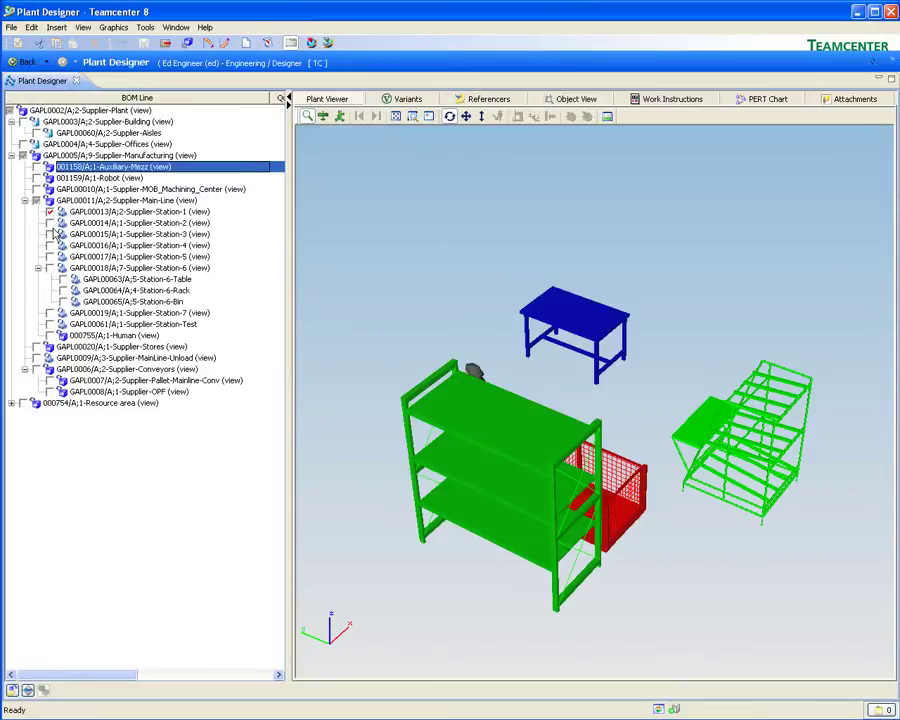
click(51, 224)
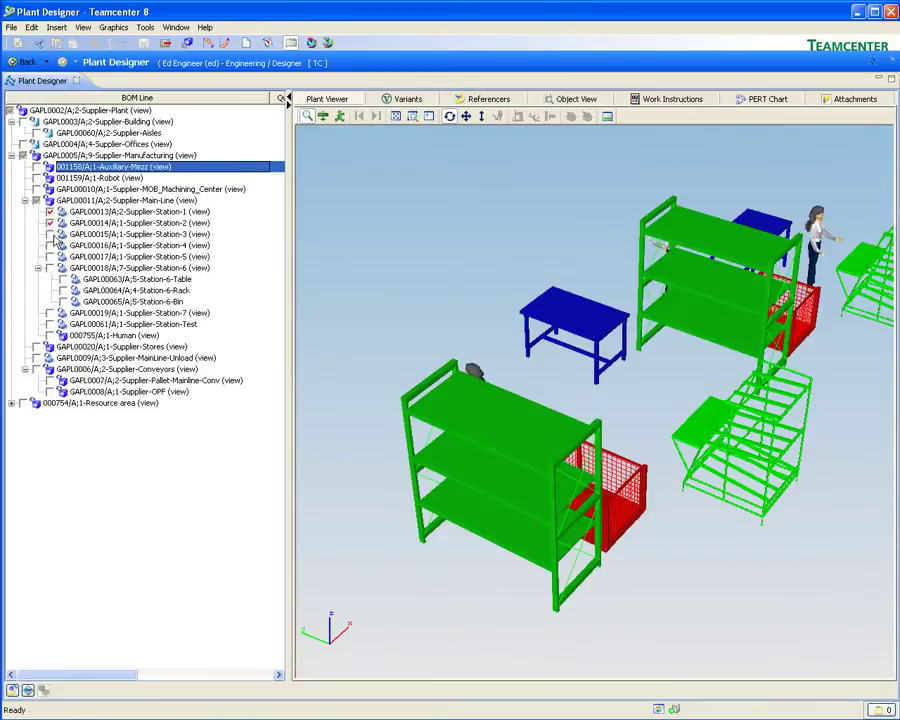
click(50, 234)
click(50, 245)
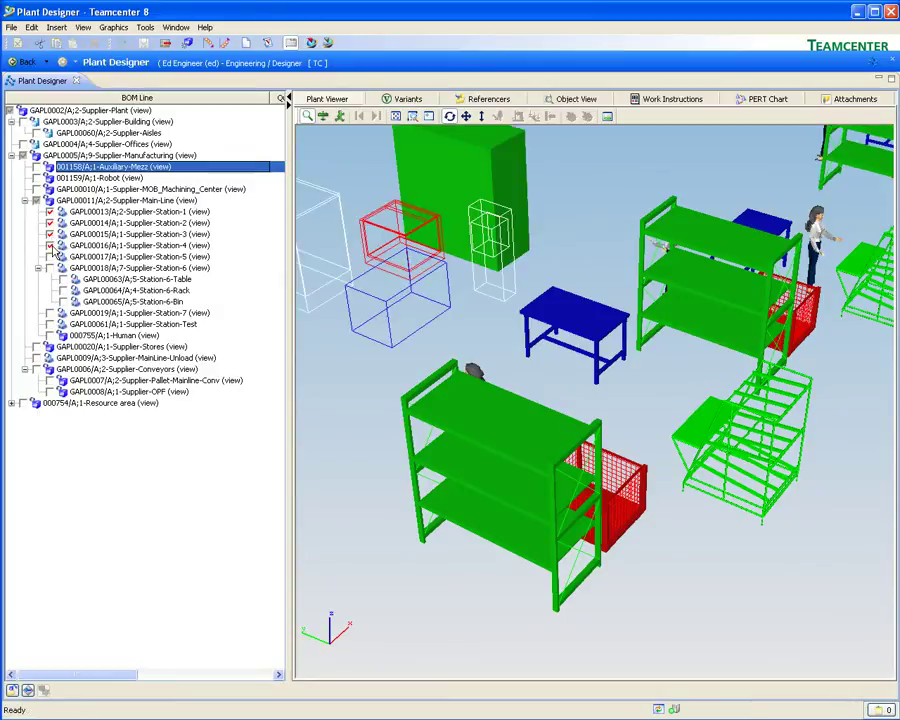
click(50, 257)
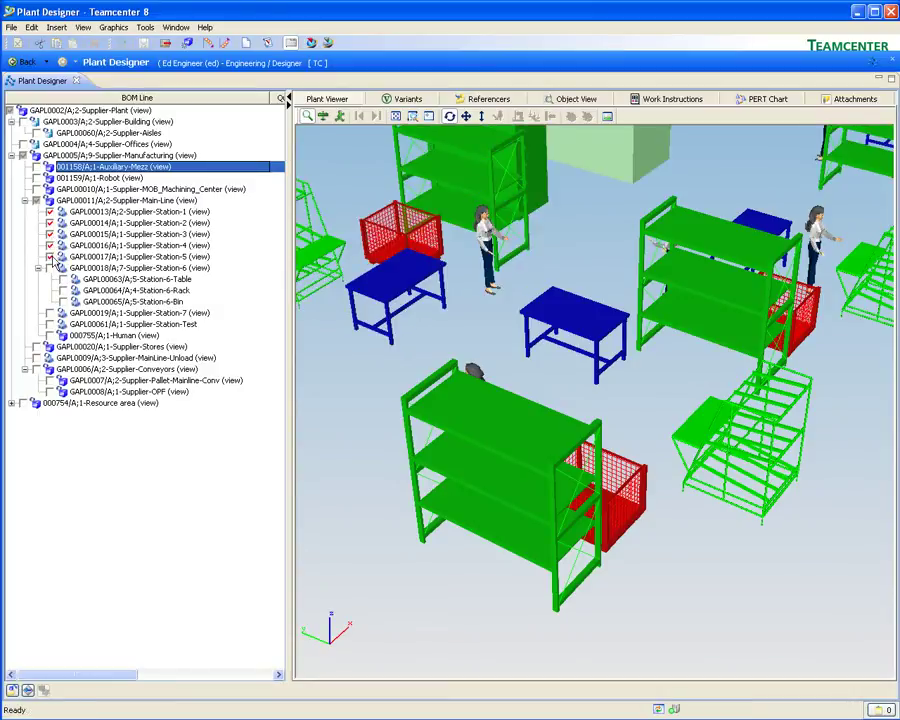
click(480, 118)
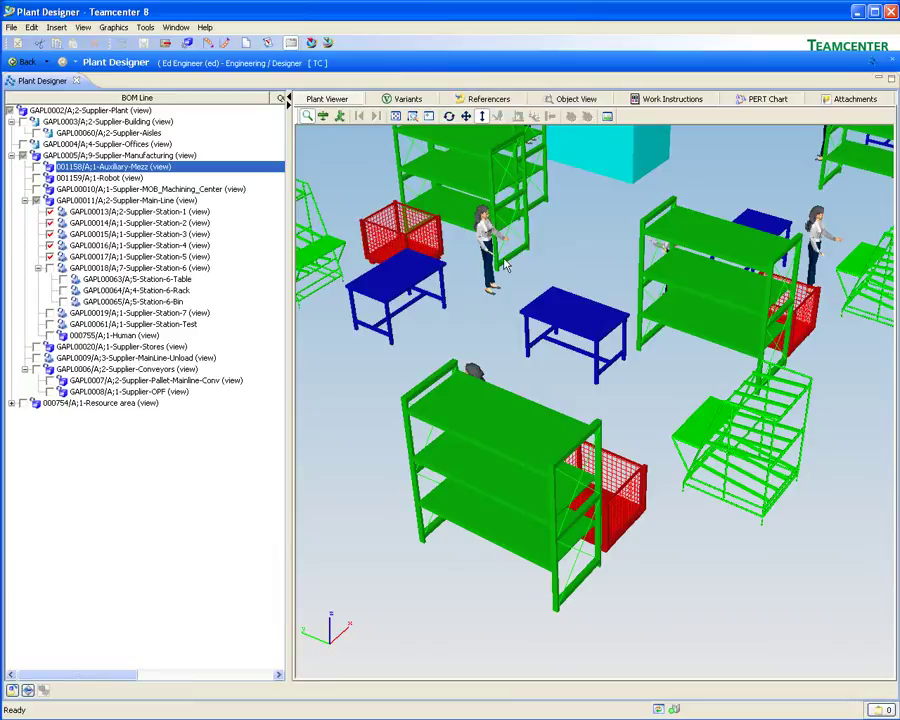
drag(501, 263, 807, 84)
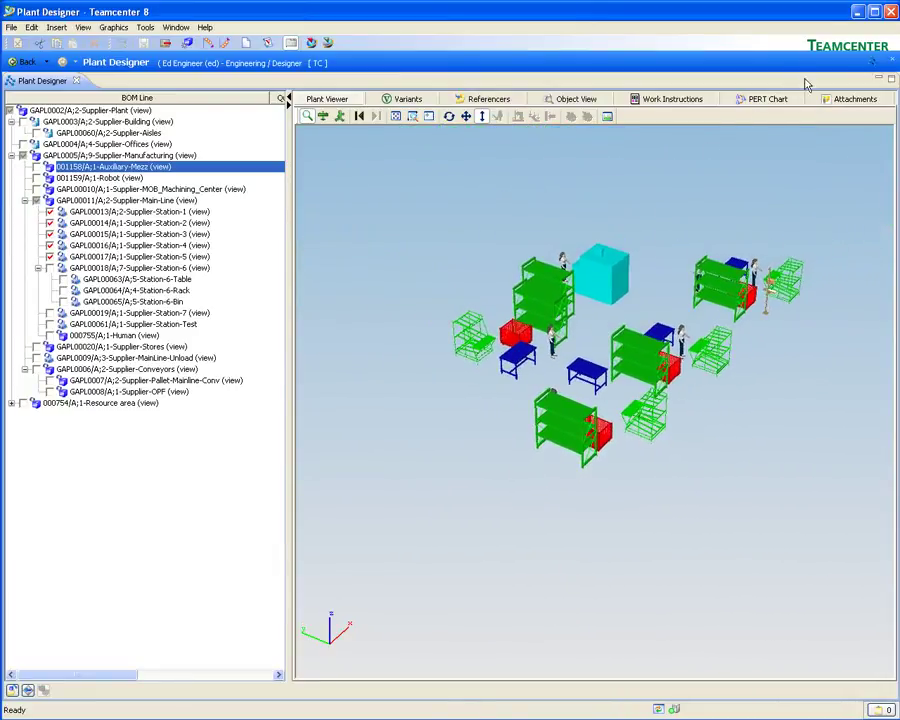
Display the whole main line, the other manufacturing areas including Robot, the building with its aisles, and the offices in 3D
click(37, 201)
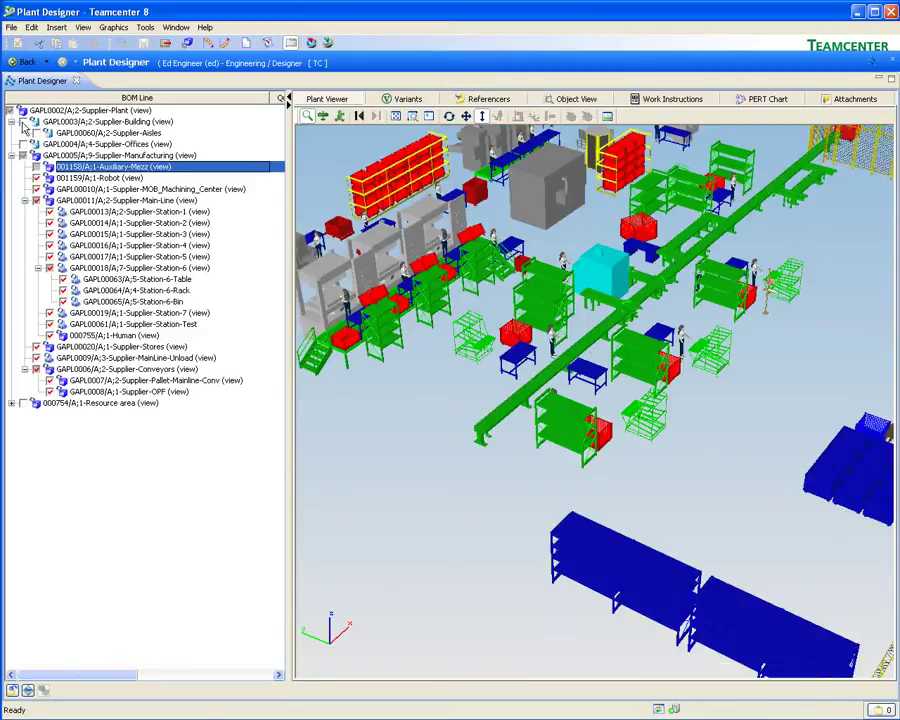
click(23, 121)
click(23, 144)
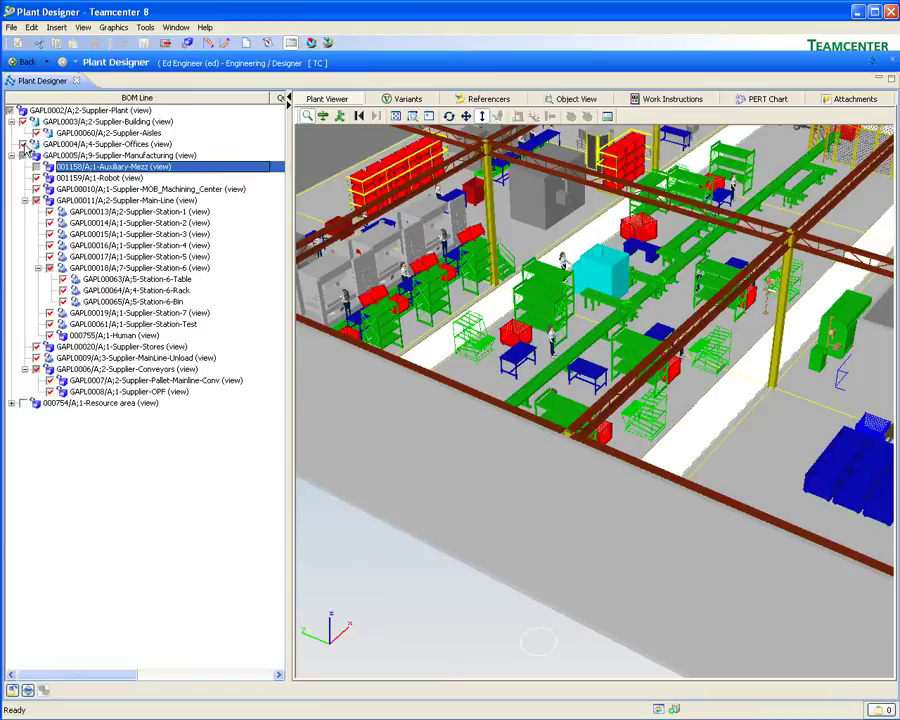
Fit the 3D view to the Robot line, examine the robot, fence, mezzanine and stairways from above, and then survey the entire plant
click(98, 177)
right_click(430, 328)
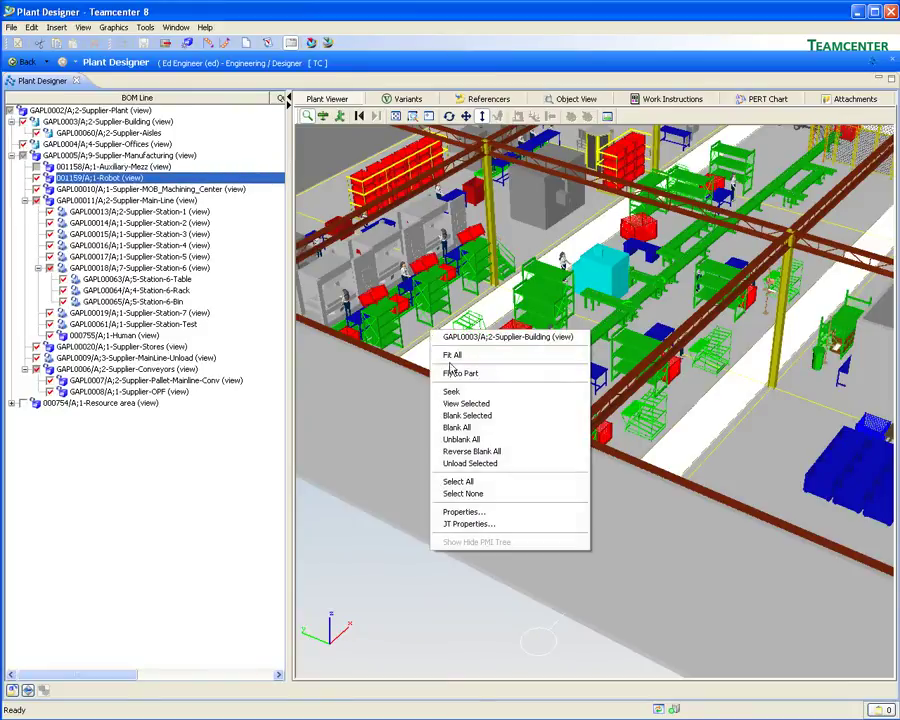
click(448, 371)
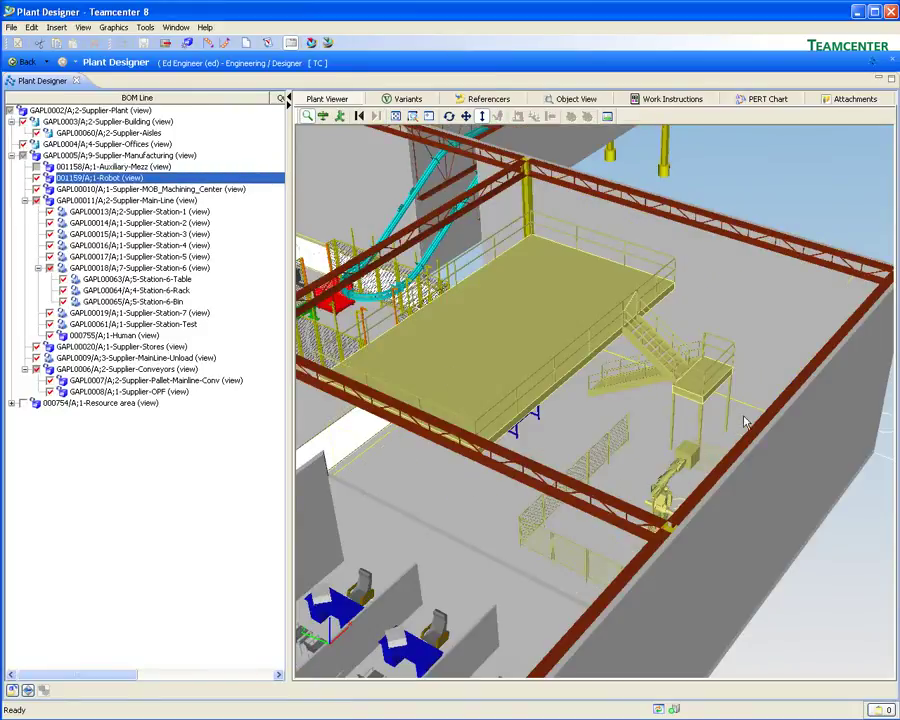
click(772, 191)
drag(801, 186, 795, 156)
click(451, 118)
drag(541, 441, 567, 520)
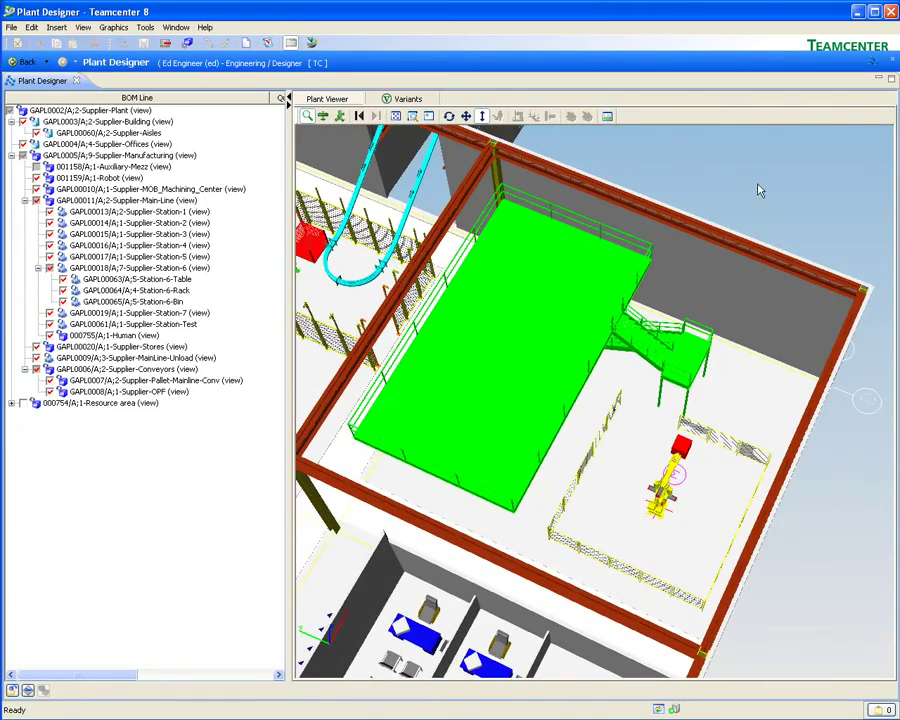
drag(758, 190, 797, 125)
drag(450, 566, 630, 402)
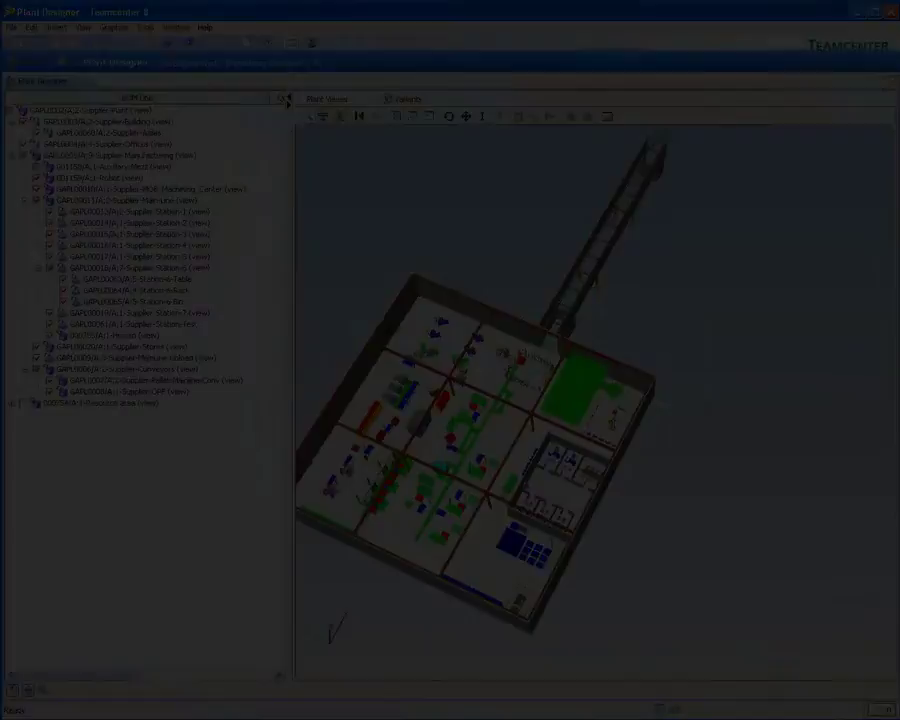